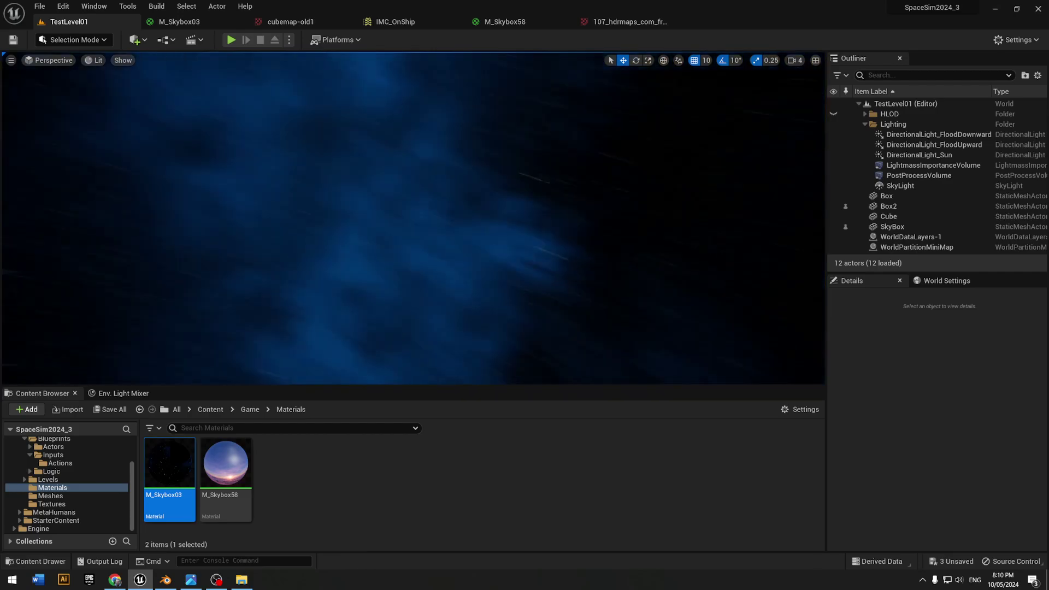
# Examine the starfield surroundings from several angles and inspect the Box2, Cube and SkyBox actors in the level
pyautogui.moveTo(530, 237); pyautogui.dragTo(410, 281, button='right')
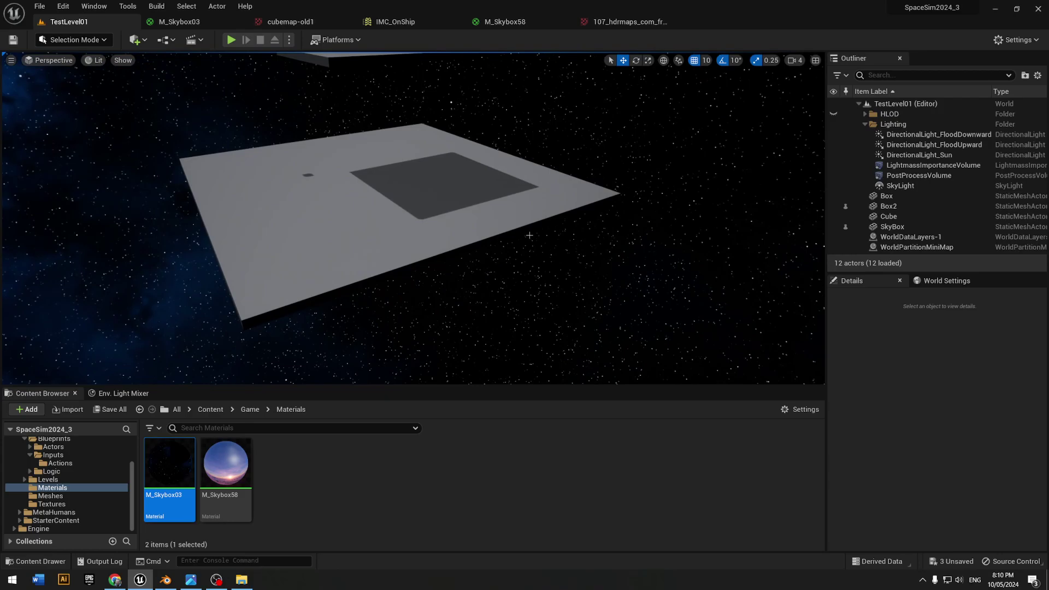
pyautogui.moveTo(540, 219)
pyautogui.mouseDown(button='right')
pyautogui.moveTo(496, 183)
pyautogui.moveTo(533, 159)
pyautogui.moveTo(484, 165)
pyautogui.moveTo(462, 189)
pyautogui.mouseUp(button='right')
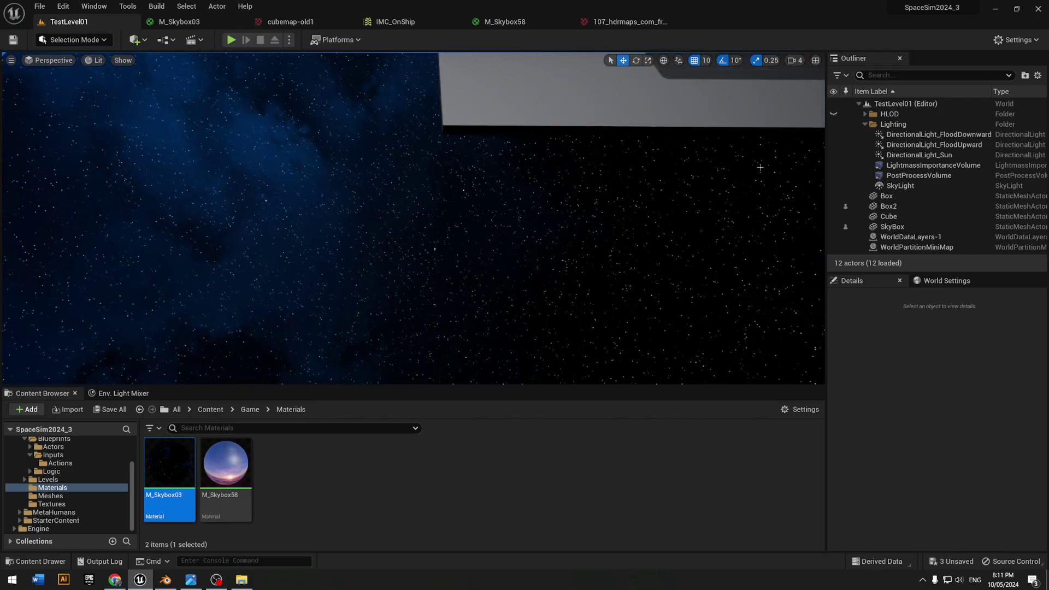
pyautogui.click(896, 206)
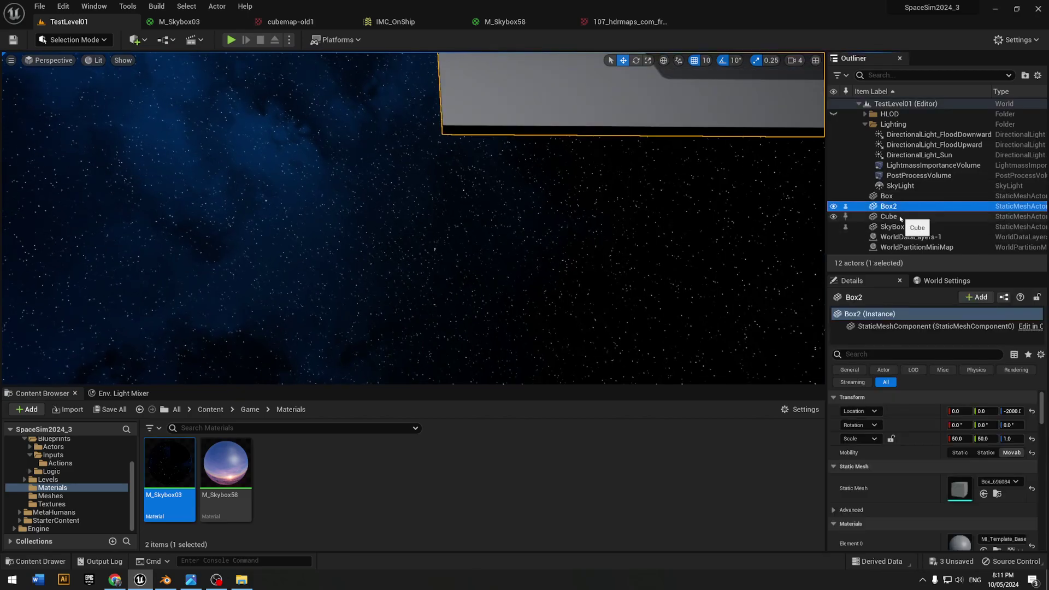
pyautogui.click(900, 217)
pyautogui.press('f')
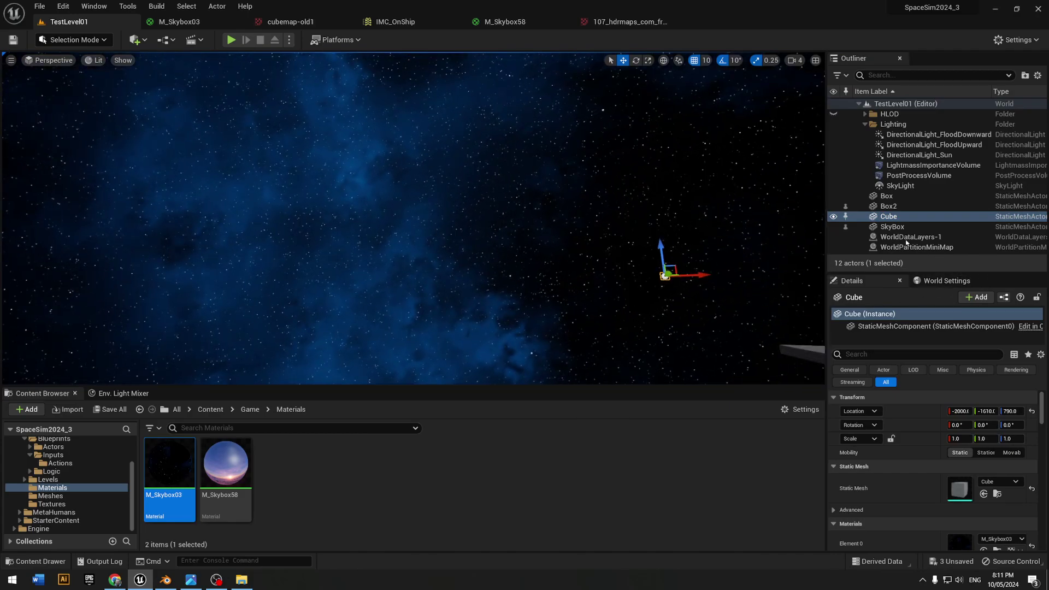
pyautogui.click(896, 227)
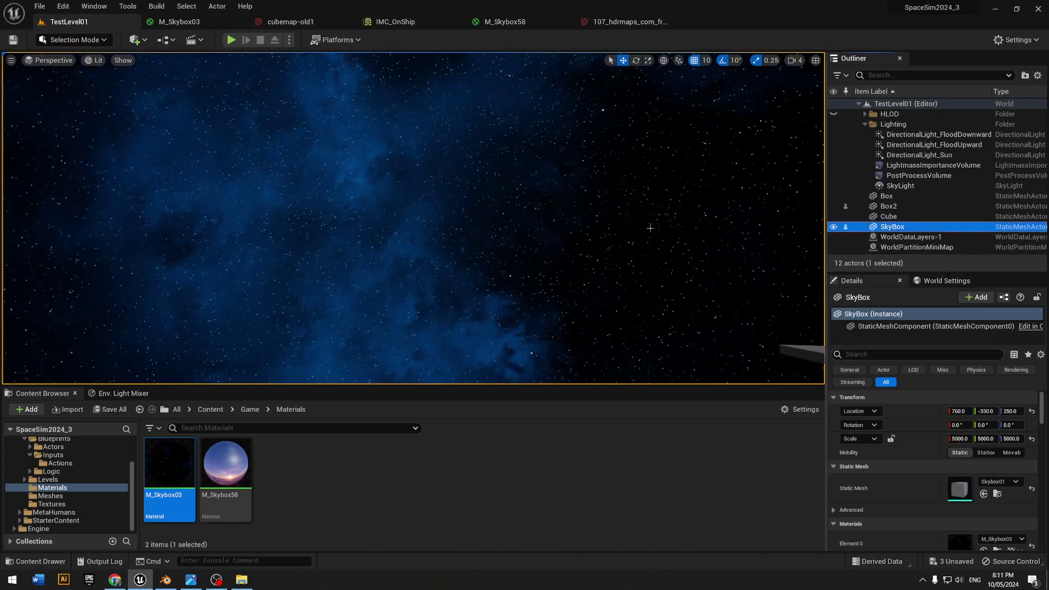
pyautogui.moveTo(639, 241)
pyautogui.mouseDown(button='right')
pyautogui.moveTo(672, 257)
pyautogui.moveTo(683, 290)
pyautogui.moveTo(667, 333)
pyautogui.moveTo(672, 372)
pyautogui.moveTo(667, 339)
pyautogui.moveTo(612, 366)
pyautogui.moveTo(623, 361)
pyautogui.moveTo(593, 344)
pyautogui.moveTo(640, 227)
pyautogui.mouseUp(button='right')
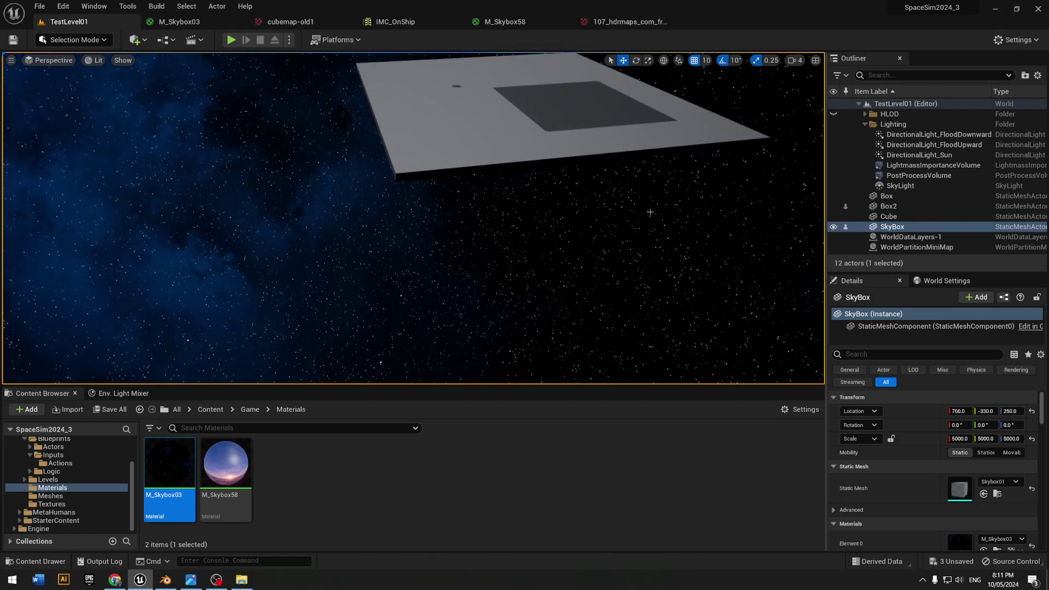
pyautogui.moveTo(648, 206); pyautogui.dragTo(647, 251, button='right')
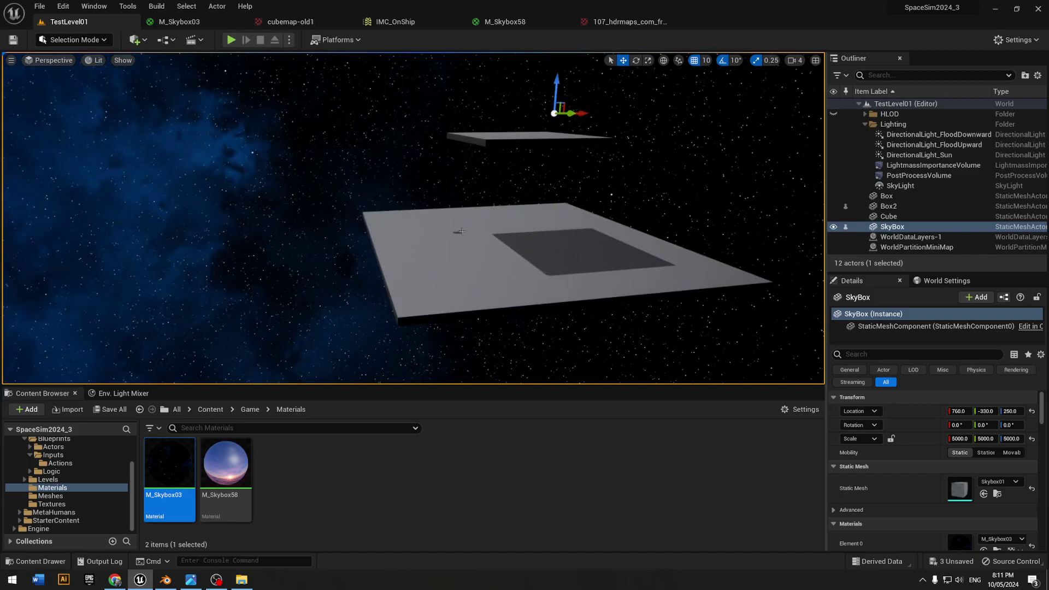
pyautogui.moveTo(461, 232); pyautogui.dragTo(469, 216, button='right')
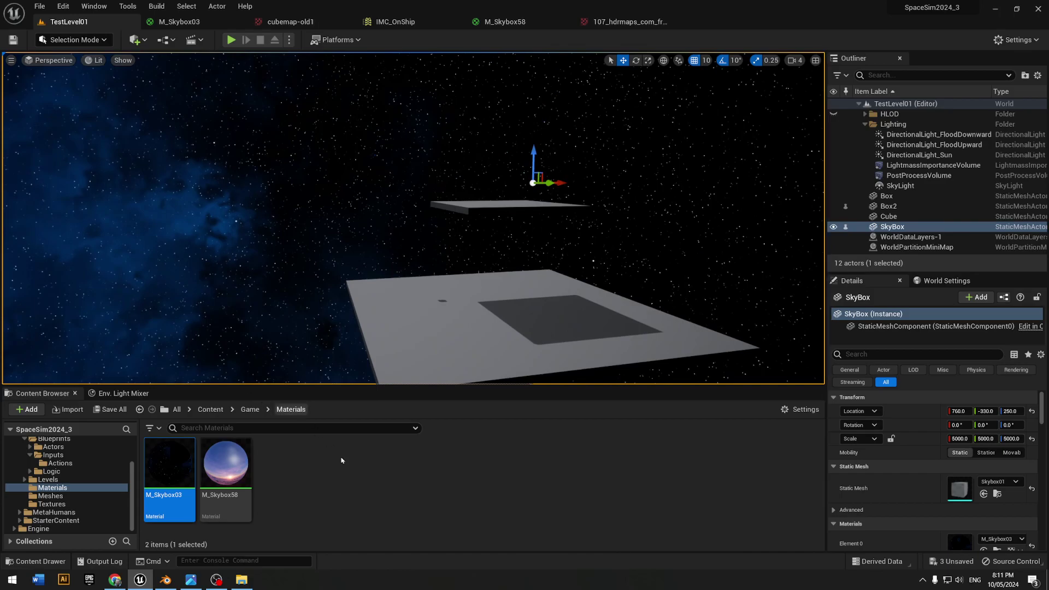
# Add a sphere shape to the level and apply the M_Skybox58 material to it
pyautogui.click(327, 469)
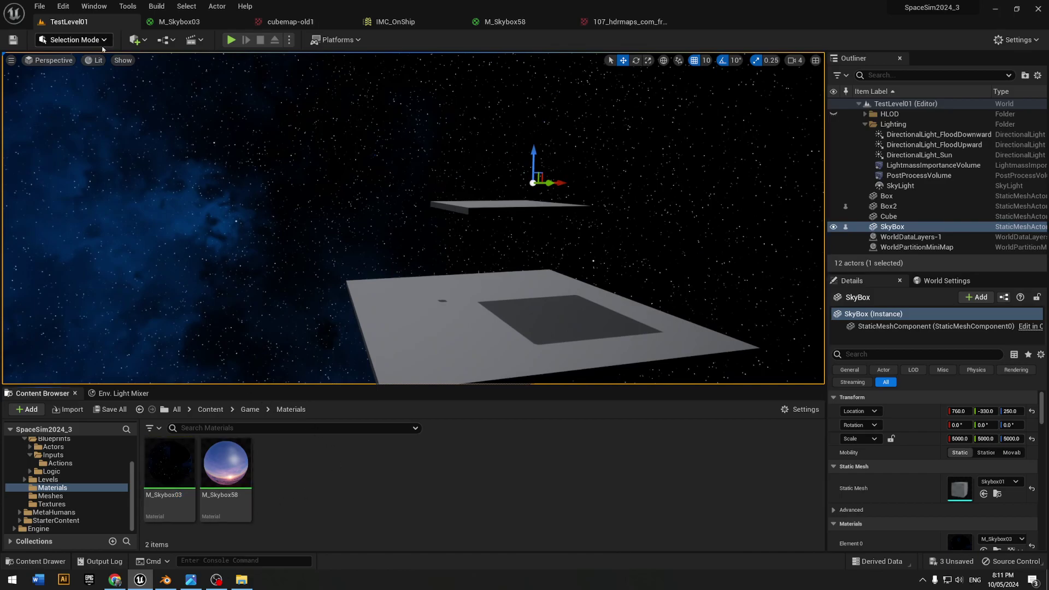
pyautogui.click(137, 39)
pyautogui.moveTo(213, 153)
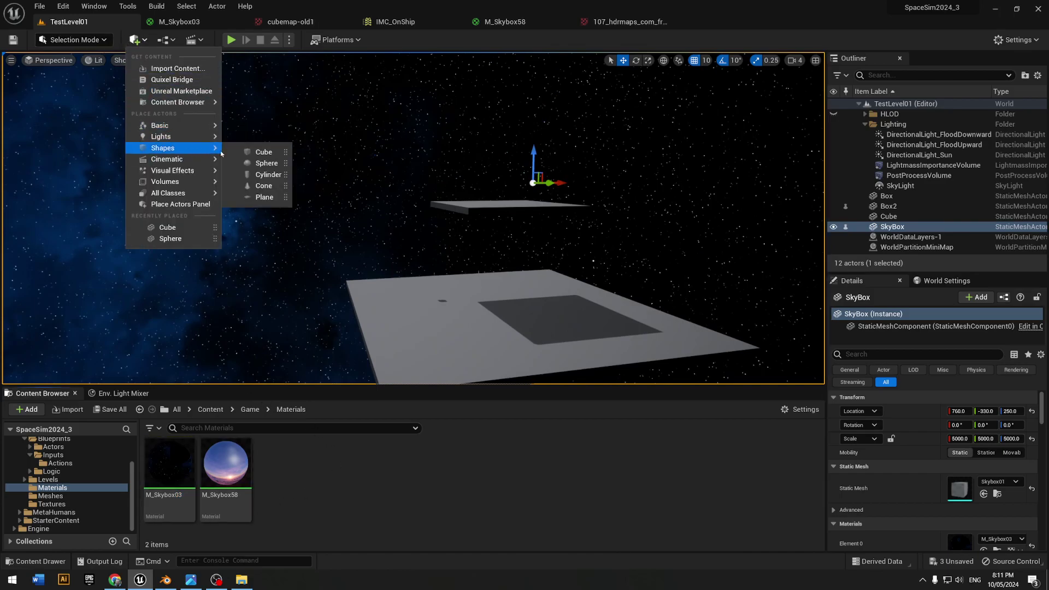
pyautogui.click(266, 163)
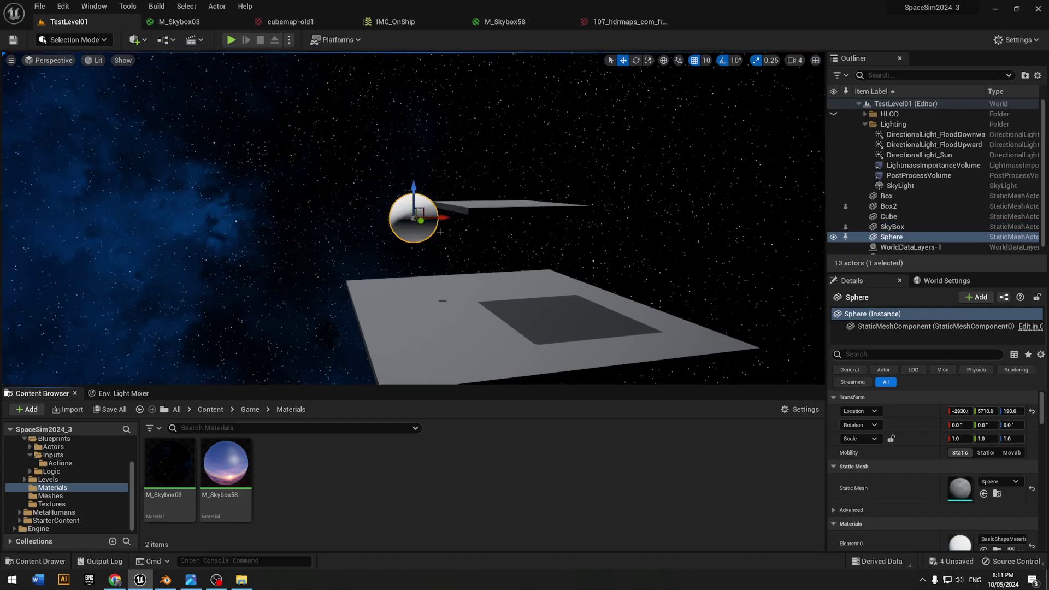
pyautogui.moveTo(226, 465); pyautogui.dragTo(407, 231)
pyautogui.moveTo(408, 231); pyautogui.dragTo(431, 235, button='right')
pyautogui.press('w')
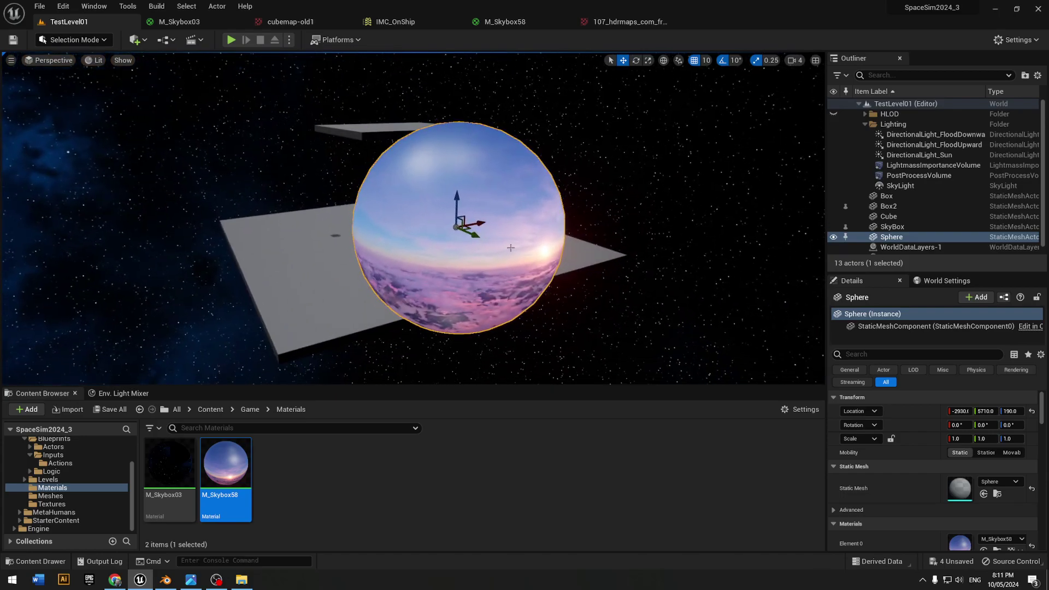
# Set the sphere's scale to 50 on all three axes
pyautogui.click(962, 439)
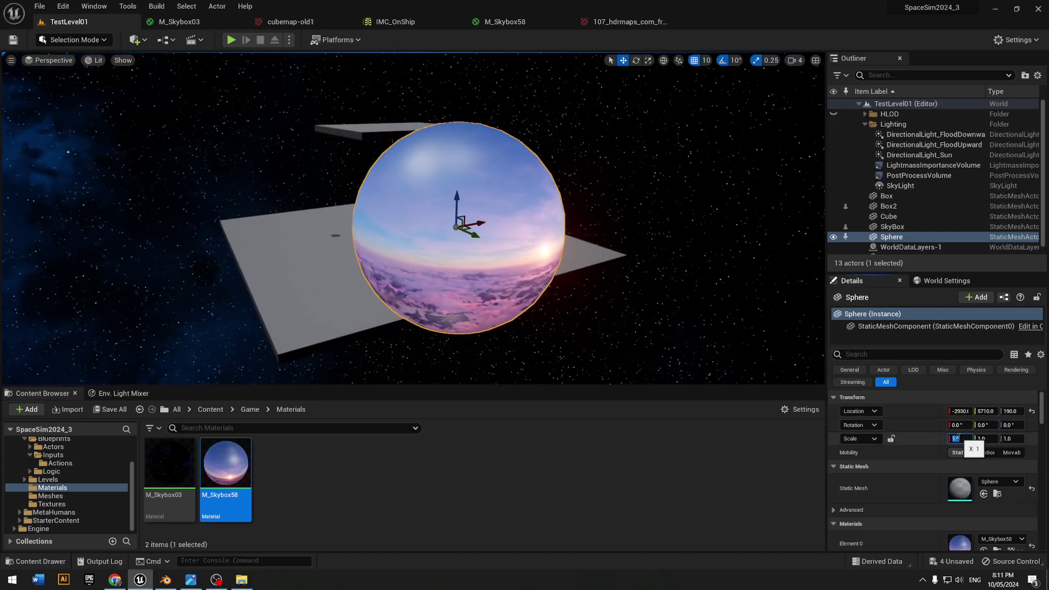
pyautogui.write('50')
pyautogui.press('Tab')
pyautogui.write('50')
pyautogui.press('Tab')
pyautogui.press('Return')
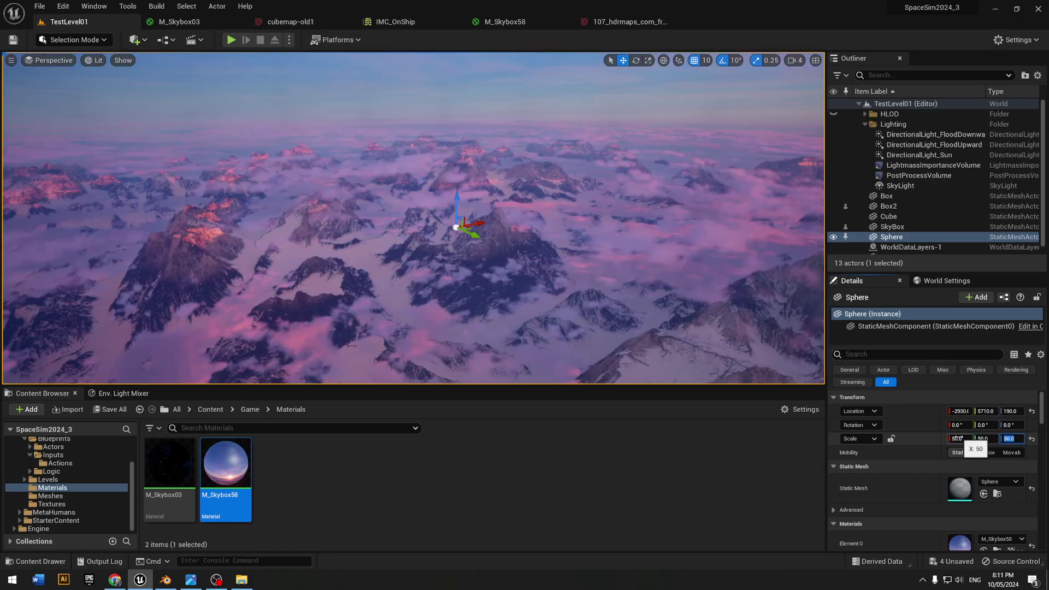
# Look around at the sky panorama on the enlarged sphere and delete the sphere
pyautogui.moveTo(481, 230); pyautogui.dragTo(875, 218, button='right')
pyautogui.moveTo(576, 258)
pyautogui.mouseDown(button='right')
pyautogui.moveTo(514, 278)
pyautogui.moveTo(547, 245)
pyautogui.moveTo(576, 258)
pyautogui.moveTo(491, 274)
pyautogui.moveTo(306, 230)
pyautogui.moveTo(382, 257)
pyautogui.moveTo(492, 218)
pyautogui.moveTo(284, 202)
pyautogui.moveTo(601, 238)
pyautogui.mouseUp(button='right')
pyautogui.press('Delete')
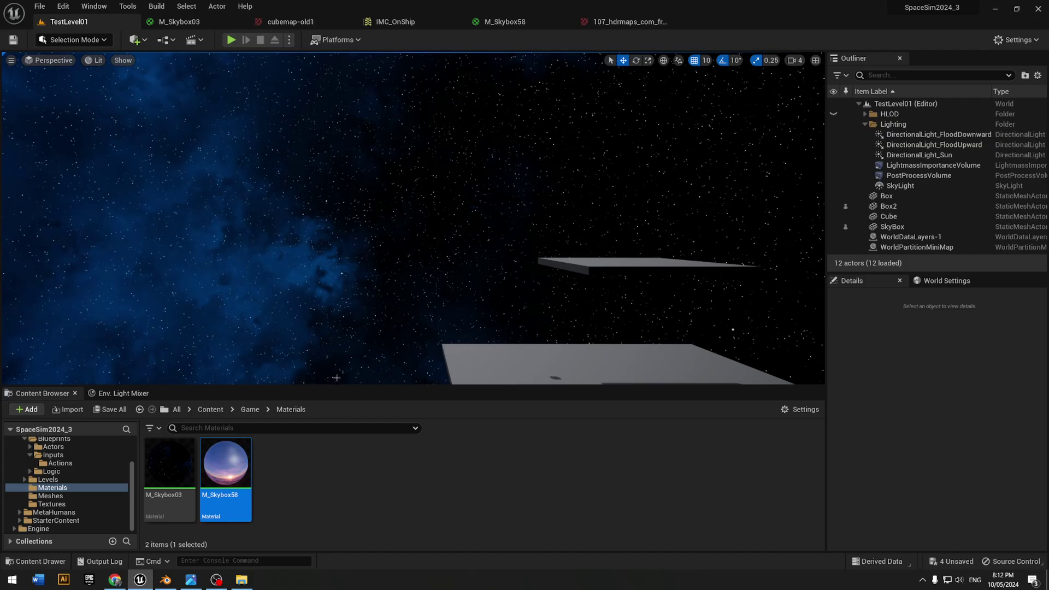
# Delete the Cube actor from the level
pyautogui.moveTo(480, 214); pyautogui.dragTo(324, 370, button='right')
pyautogui.click(377, 483)
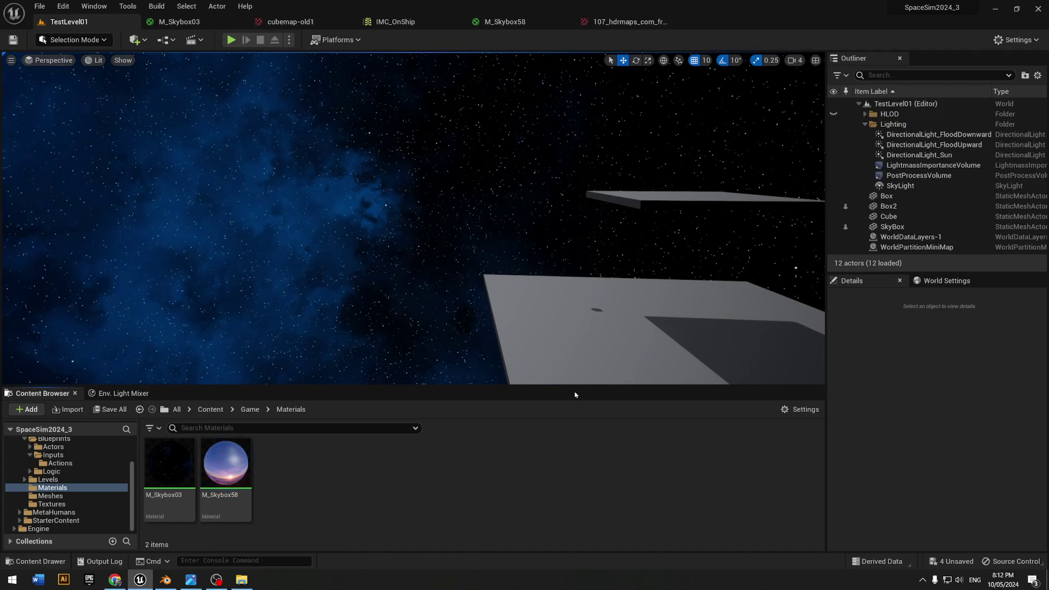
pyautogui.click(908, 216)
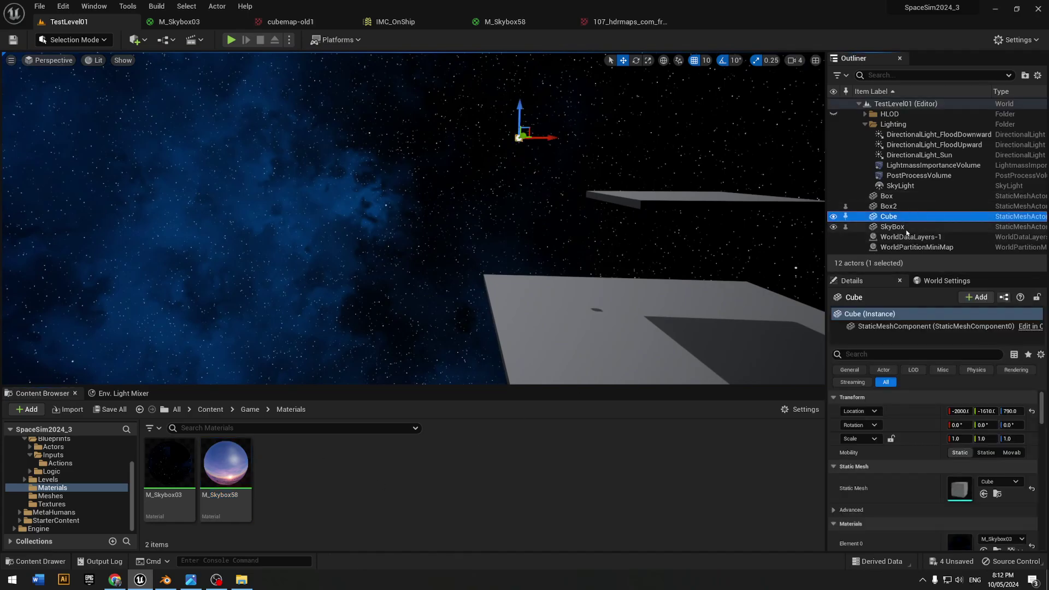
pyautogui.press('Delete')
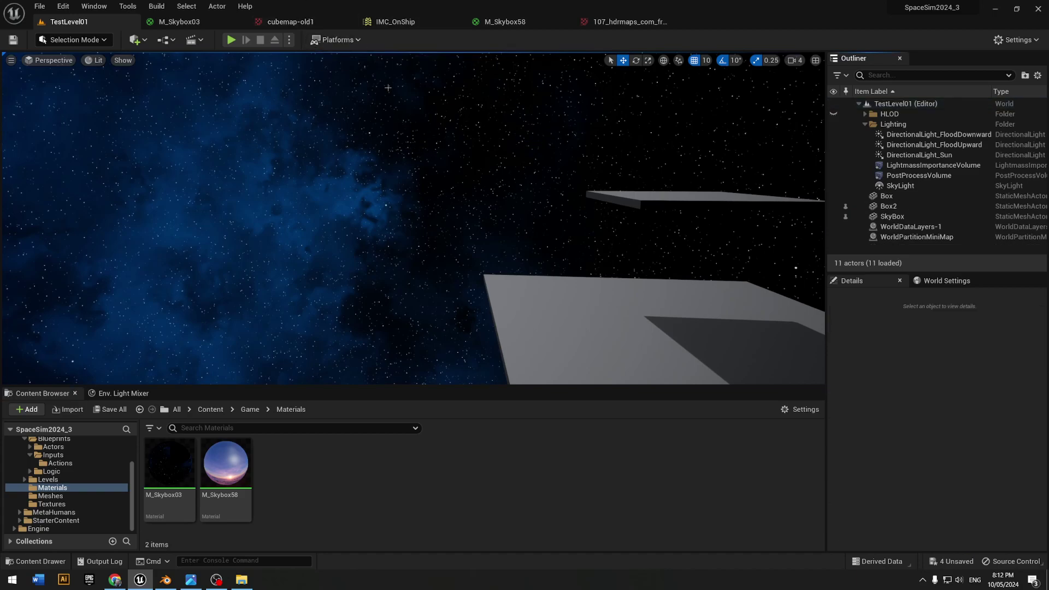
# Switch to the Space 3D page in Chrome, randomize the skybox seed twice and enable the sun
pyautogui.click(116, 580)
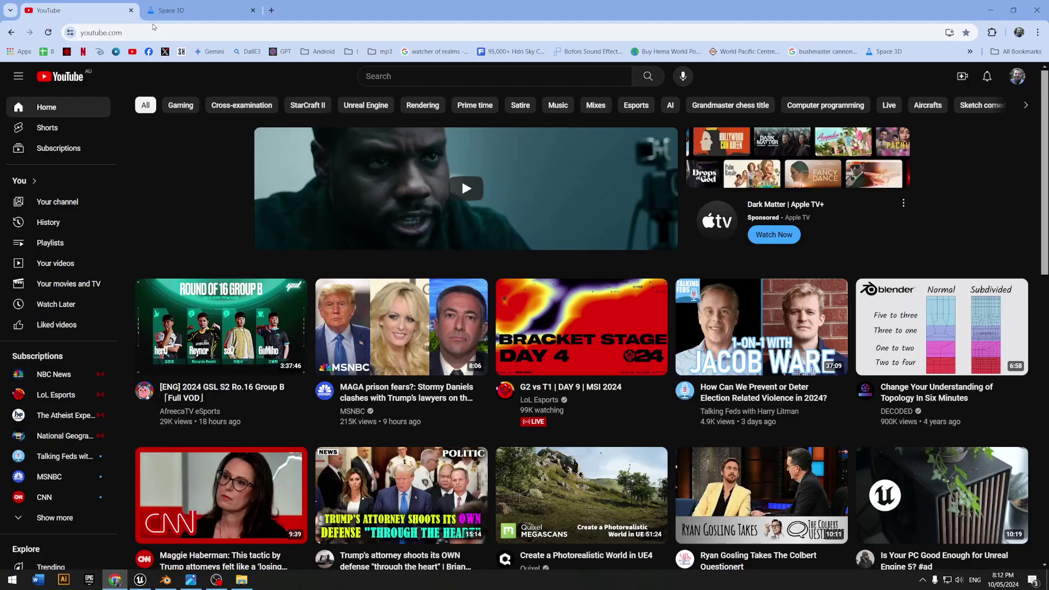
pyautogui.click(175, 11)
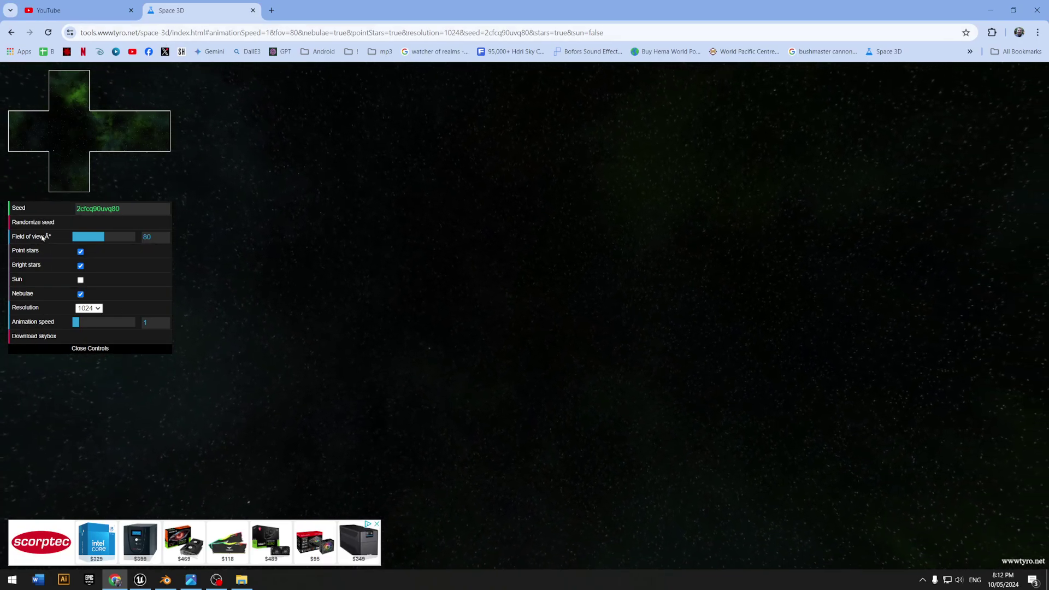
pyautogui.click(42, 225)
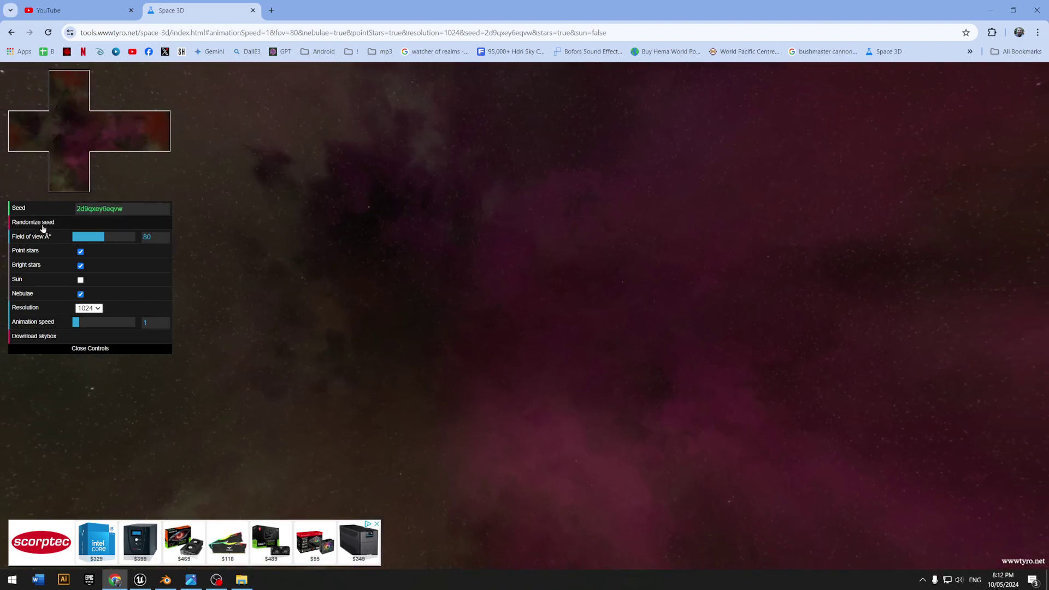
pyautogui.click(43, 228)
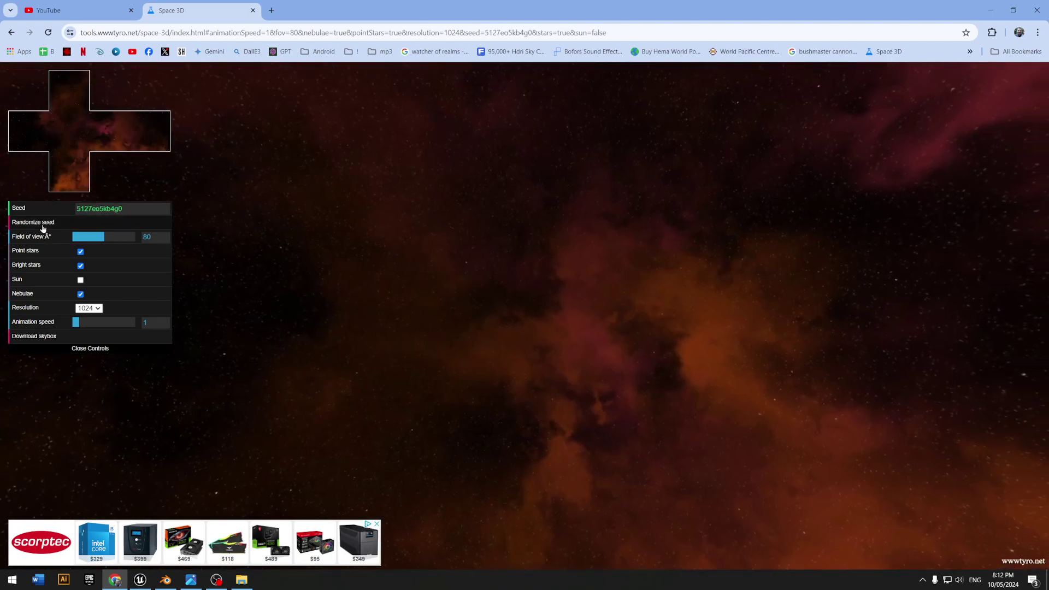
pyautogui.click(80, 280)
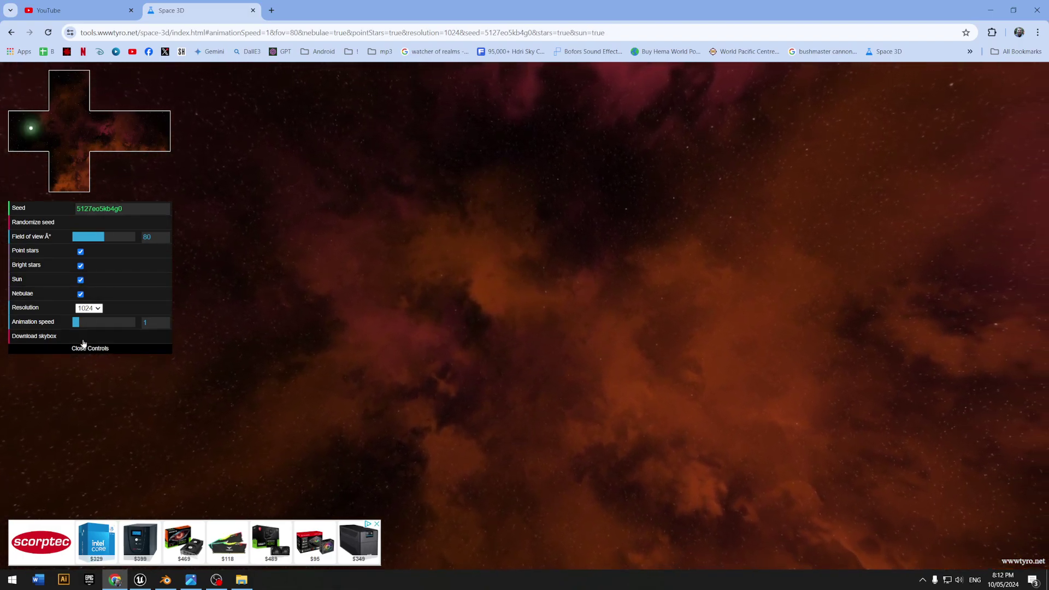
# Open the cubemap.png image from the desktop to view its unfolded cube layout
pyautogui.click(991, 10)
pyautogui.click(995, 9)
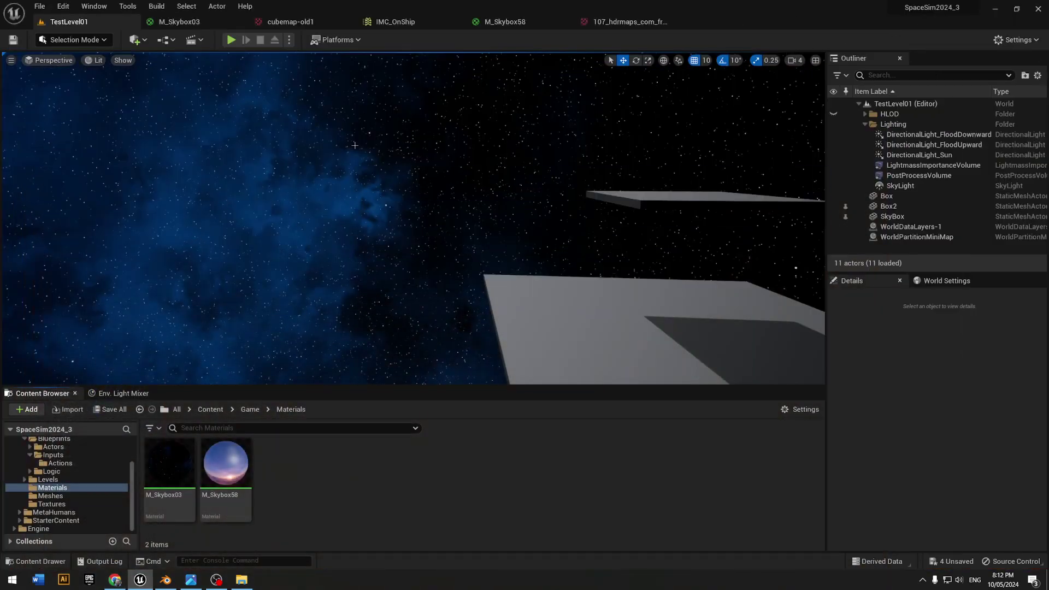
pyautogui.doubleClick(174, 219)
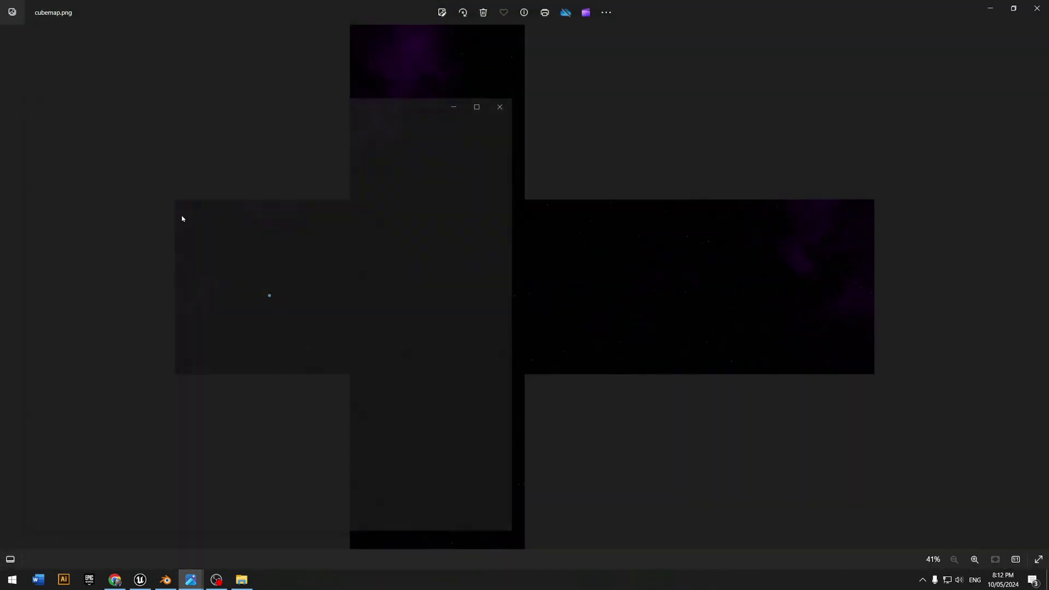
pyautogui.click(503, 104)
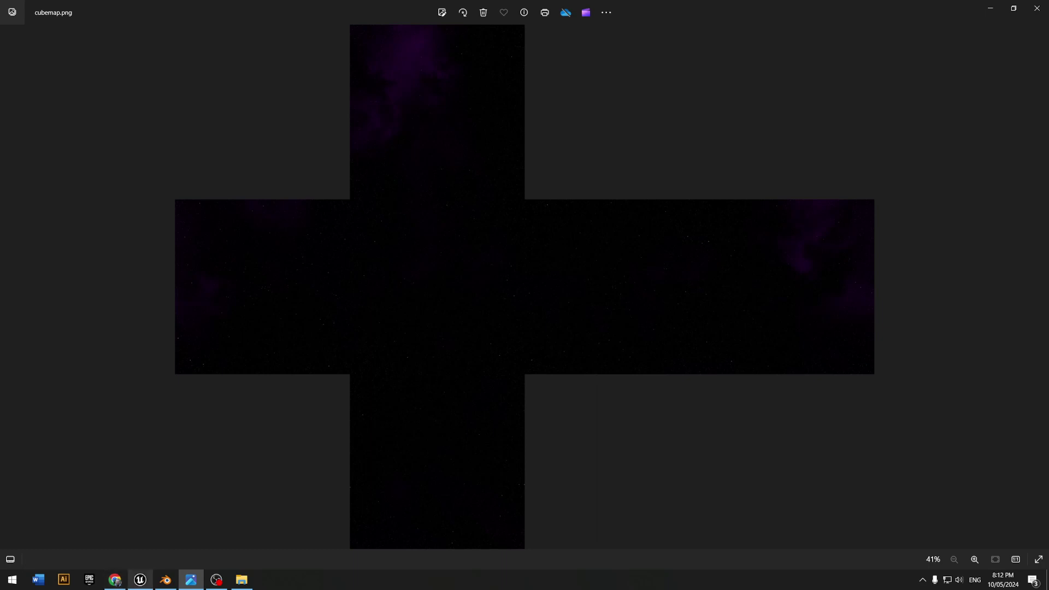
# Switch back to Unreal Engine, examine the cubemap-old1 texture and return to the TestLevel01 level
pyautogui.click(141, 582)
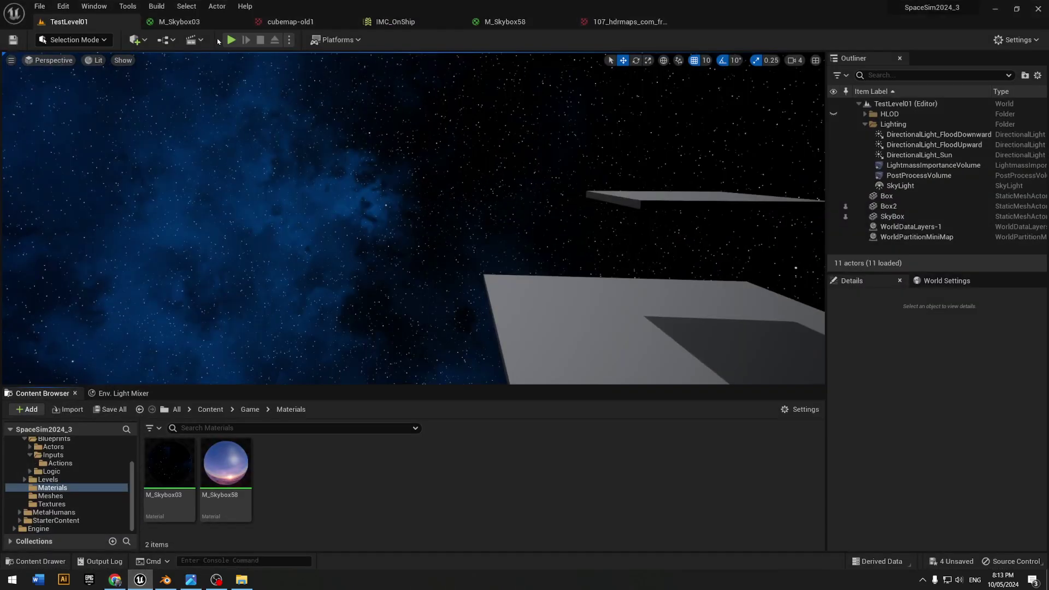
pyautogui.click(291, 21)
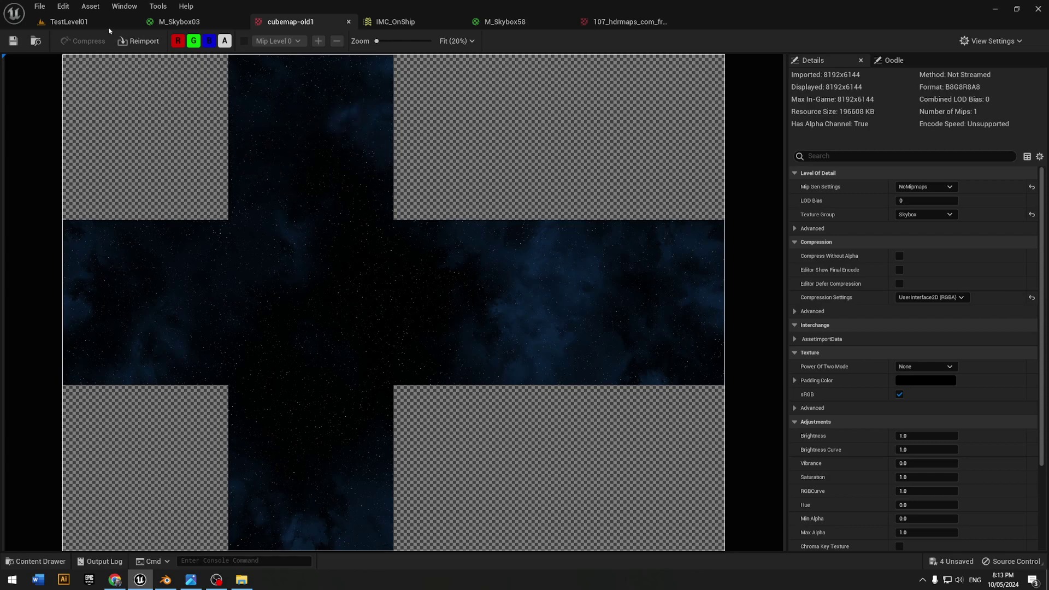
pyautogui.click(90, 22)
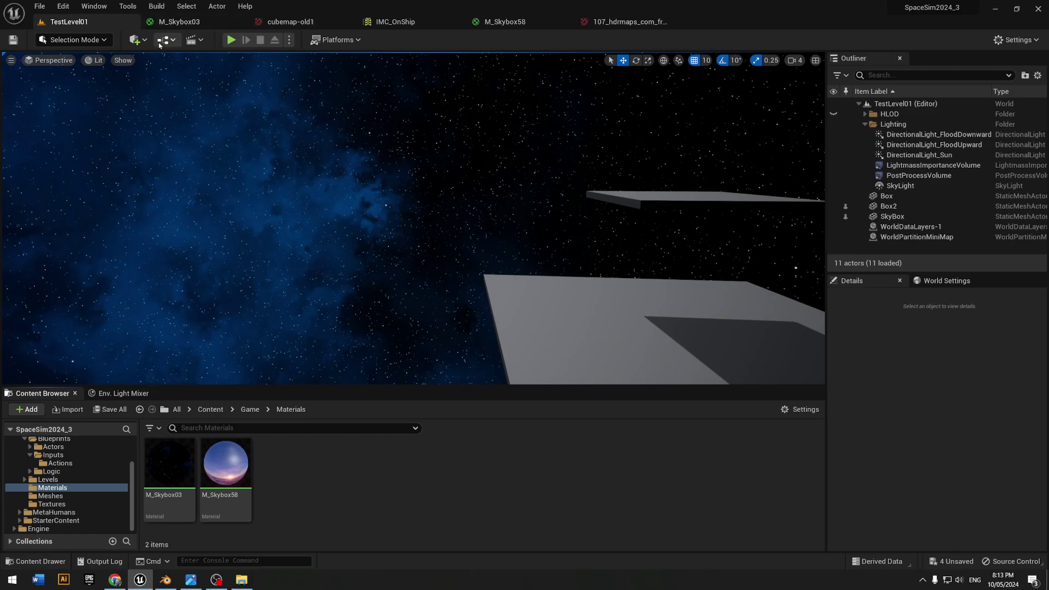
# Add a new sphere shape to the TestLevel01 level
pyautogui.click(135, 40)
pyautogui.moveTo(165, 150)
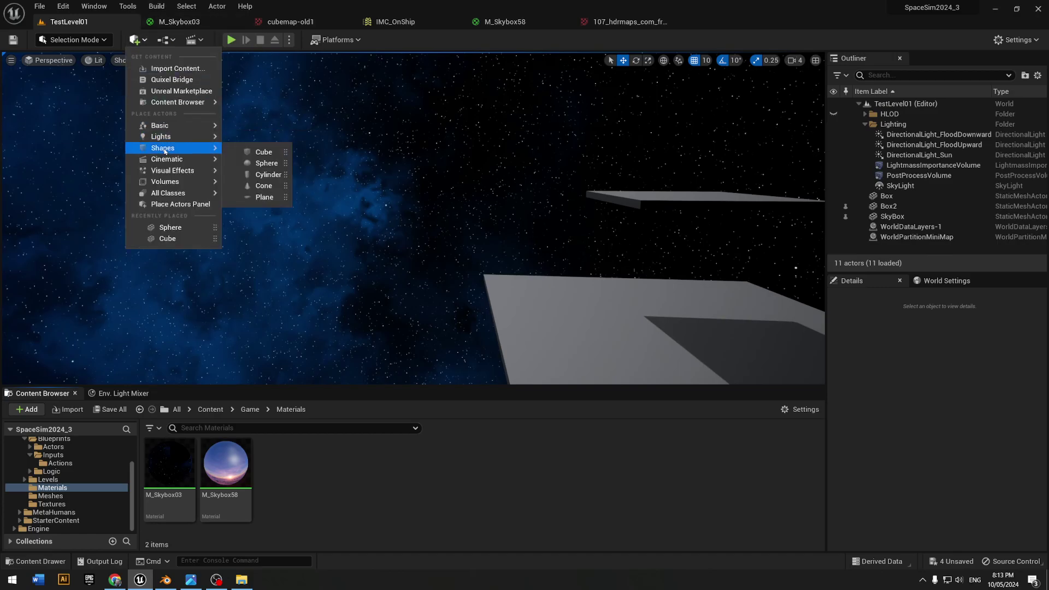
pyautogui.click(266, 163)
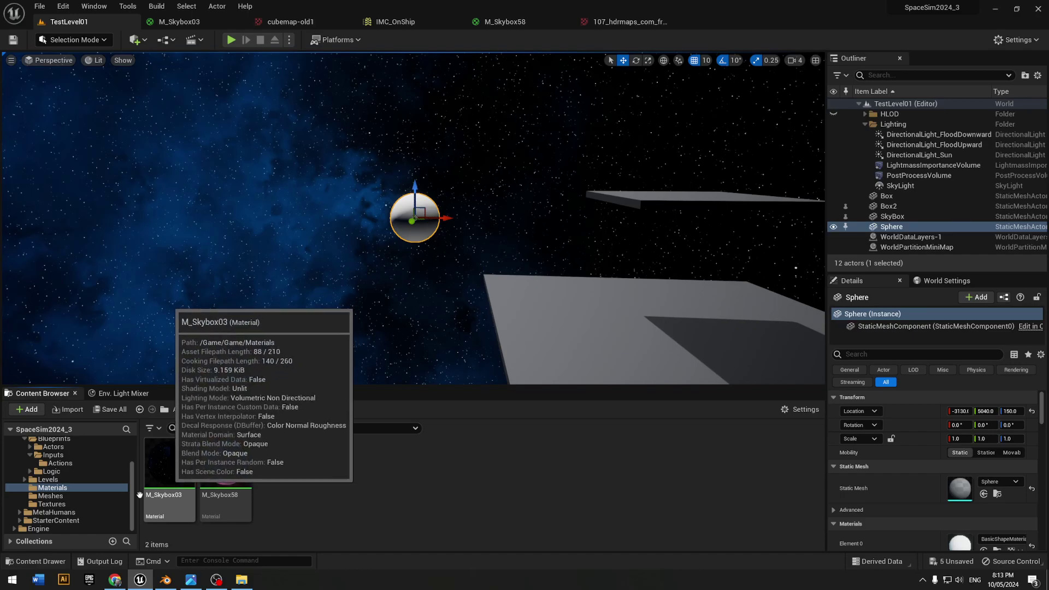
# Locate the cubemap-old1 texture in the Textures folder and open the M_Skybox03 material to inspect its graph
pyautogui.click(52, 480)
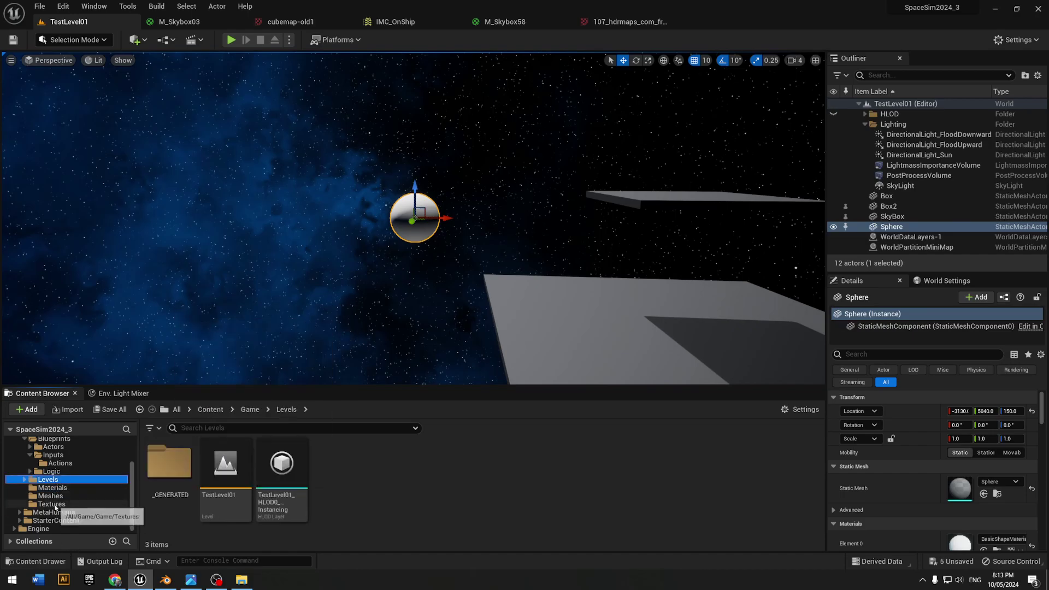
pyautogui.click(52, 504)
pyautogui.click(339, 465)
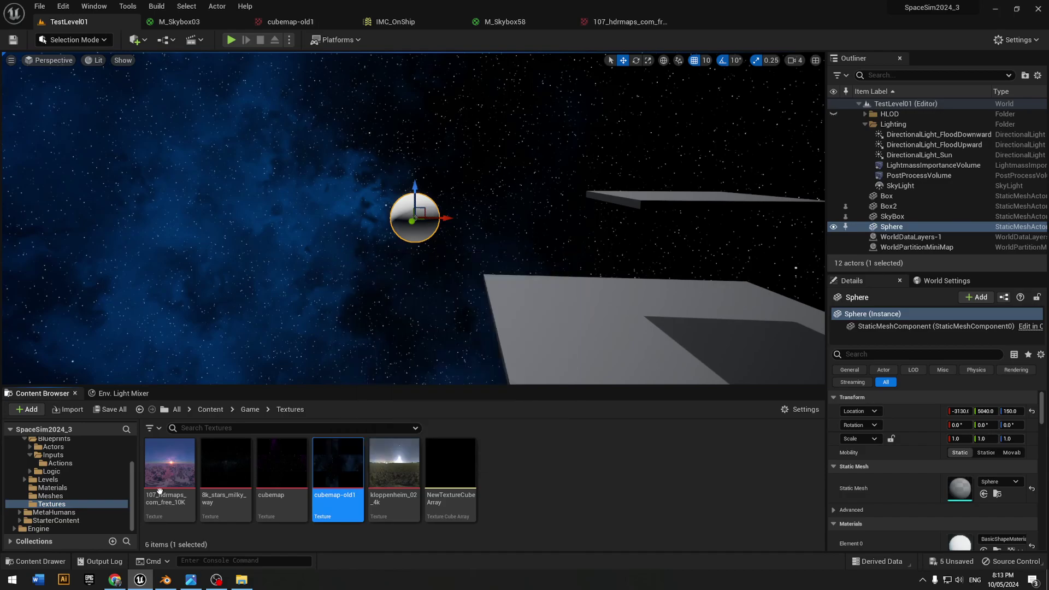
pyautogui.click(53, 488)
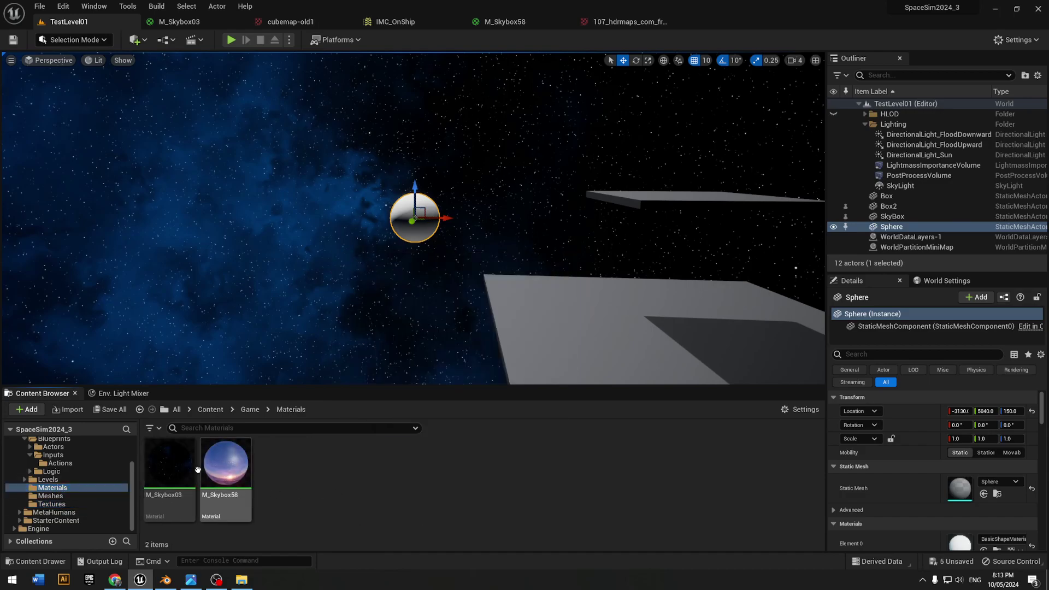
pyautogui.doubleClick(170, 463)
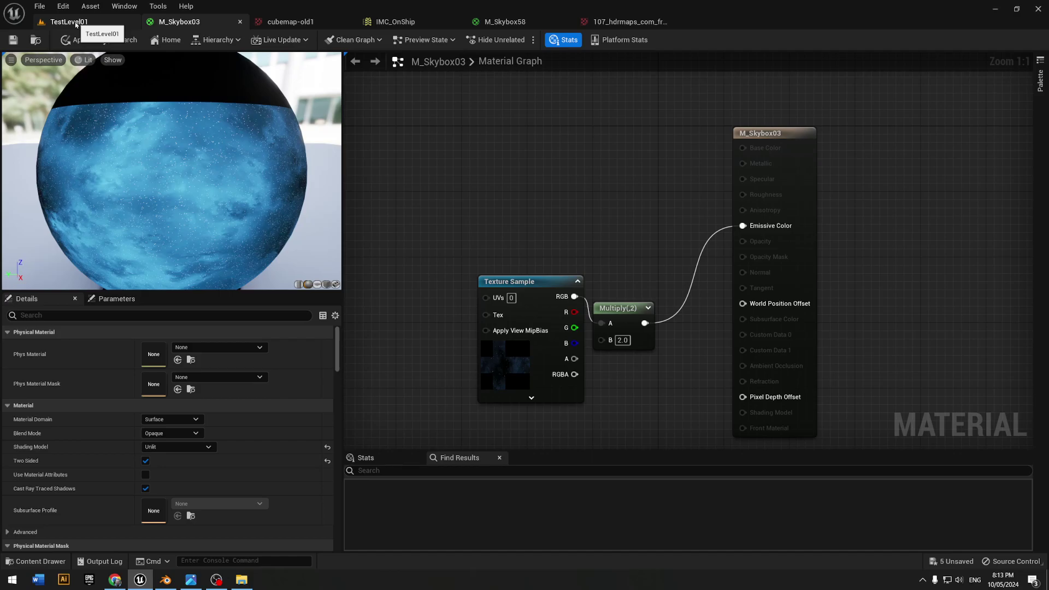
# Return to the TestLevel01 level and apply the M_Skybox03 material to the sphere
pyautogui.click(76, 23)
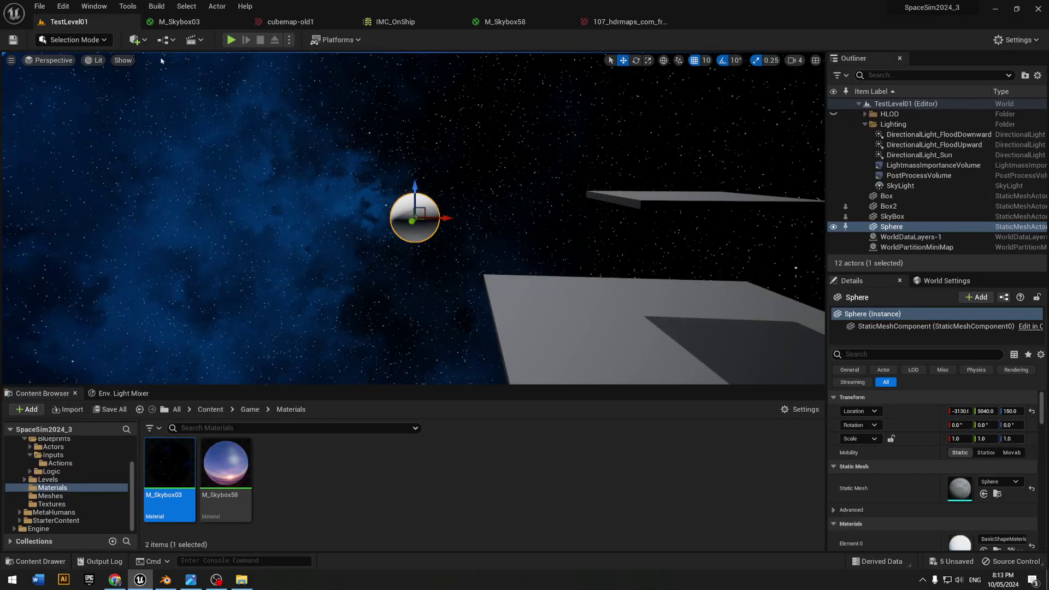
pyautogui.moveTo(170, 464); pyautogui.dragTo(416, 217)
pyautogui.moveTo(460, 294)
pyautogui.mouseDown(button='right')
pyautogui.moveTo(453, 266)
pyautogui.moveTo(460, 293)
pyautogui.mouseUp(button='right')
pyautogui.press('w')
# Lock the sphere's scale proportions, enlarge it uniformly to 5 and then to 50, and inspect how the material maps onto it
pyautogui.click(891, 439)
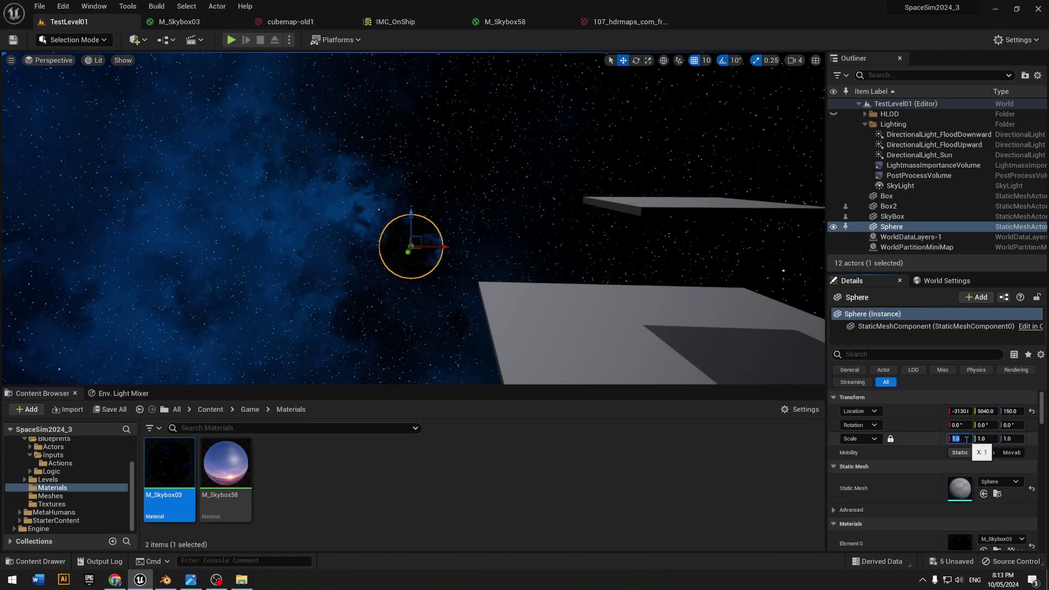
pyautogui.write('5')
pyautogui.press('Return')
pyautogui.moveTo(450, 177); pyautogui.dragTo(318, 191, button='right')
pyautogui.press('s')
pyautogui.press('w')
pyautogui.press('d')
pyautogui.press('w')
pyautogui.press('w')
pyautogui.press('s')
pyautogui.press('s')
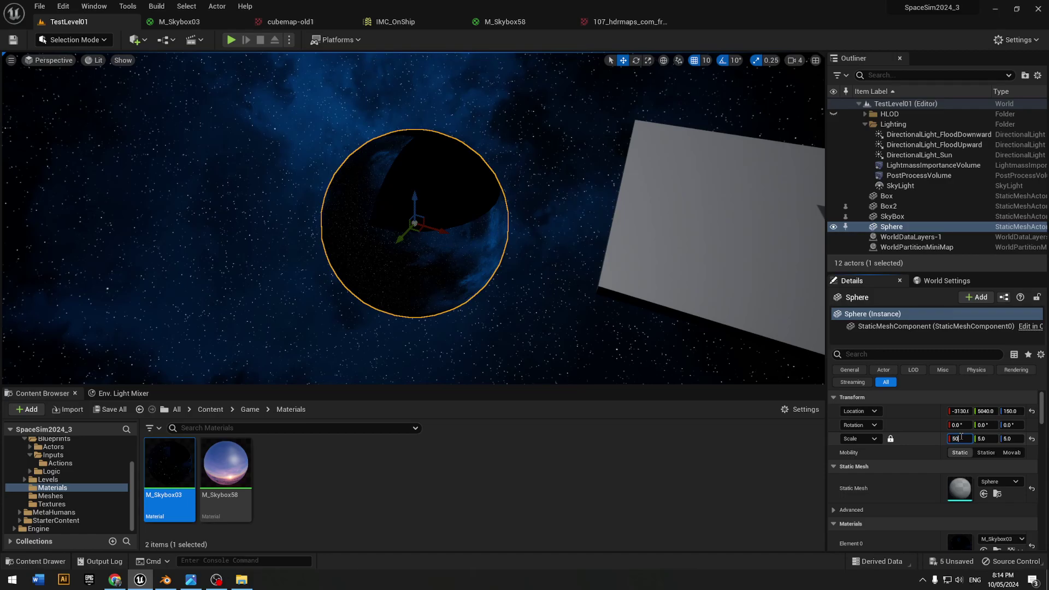
pyautogui.press('Return')
pyautogui.moveTo(524, 218)
pyautogui.mouseDown(button='right')
pyautogui.moveTo(624, 219)
pyautogui.moveTo(640, 164)
pyautogui.moveTo(852, 186)
pyautogui.moveTo(563, 208)
pyautogui.moveTo(601, 207)
pyautogui.moveTo(501, 255)
pyautogui.mouseUp(button='right')
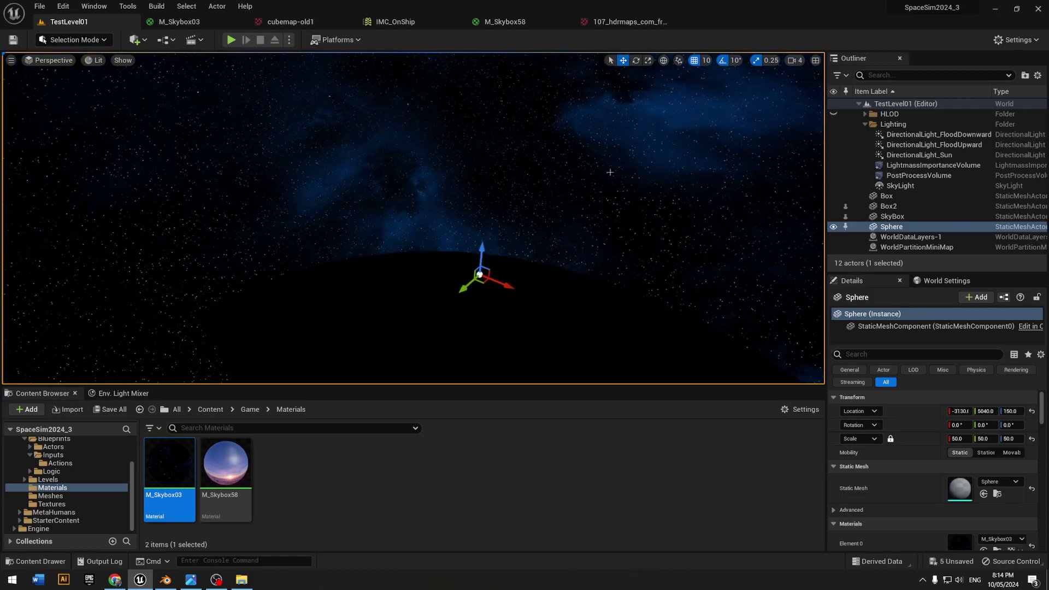
# Delete the sphere from the level and look around the existing skybox
pyautogui.press('Delete')
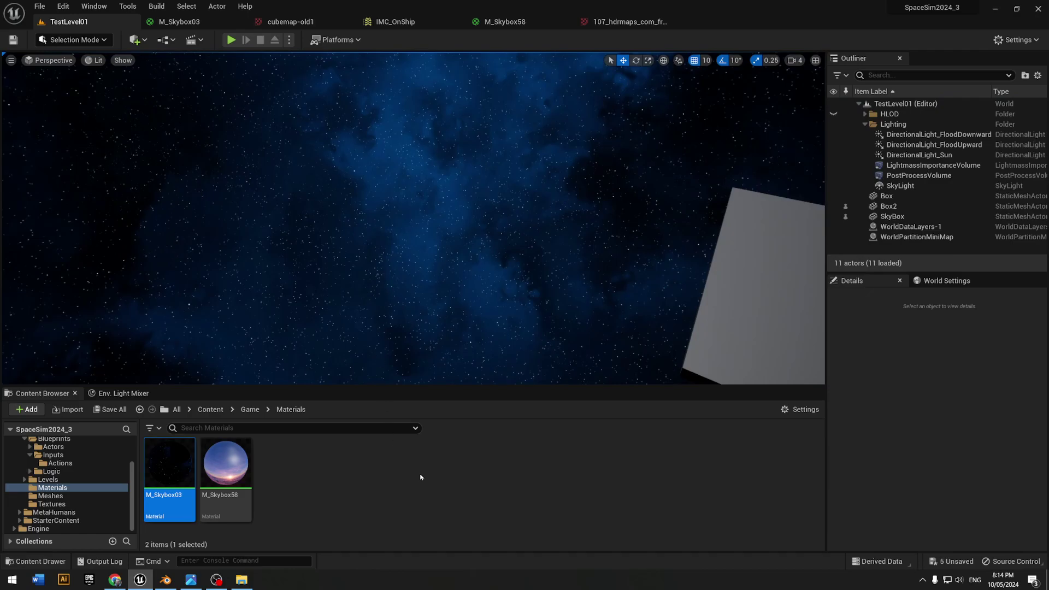
pyautogui.moveTo(432, 284); pyautogui.dragTo(547, 235, button='right')
pyautogui.moveTo(524, 306); pyautogui.dragTo(511, 227, button='right')
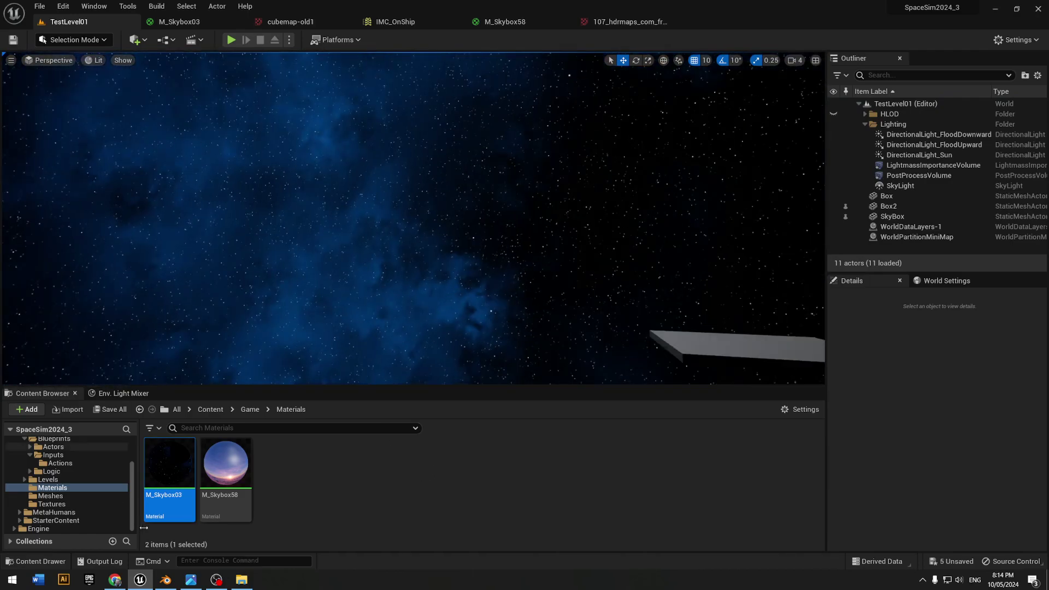
# Switch to Blender and create a new file with the default scene, discarding the changes to untitled.blend
pyautogui.click(165, 579)
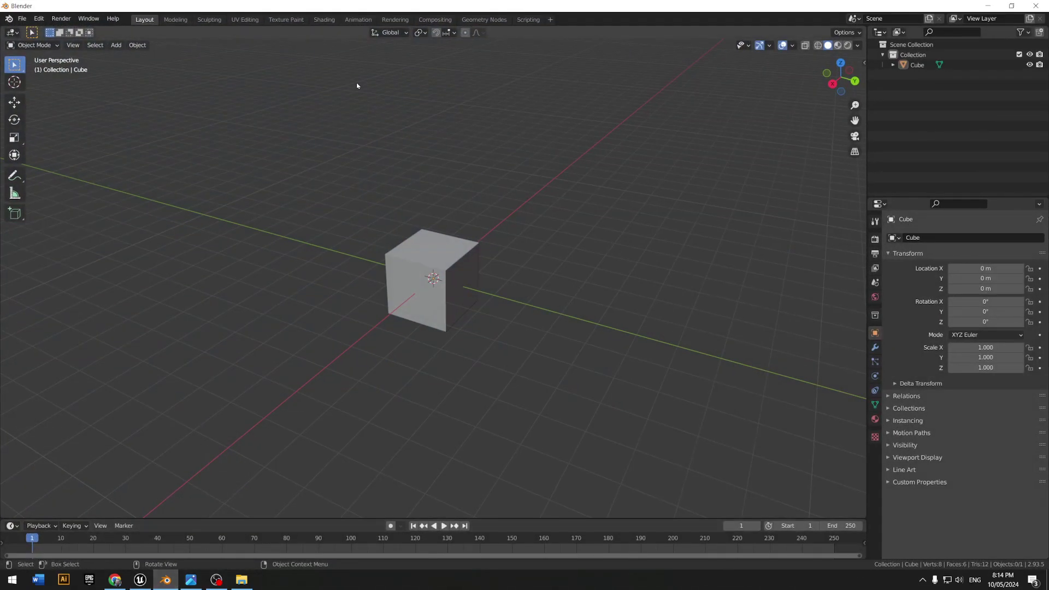
pyautogui.click(22, 18)
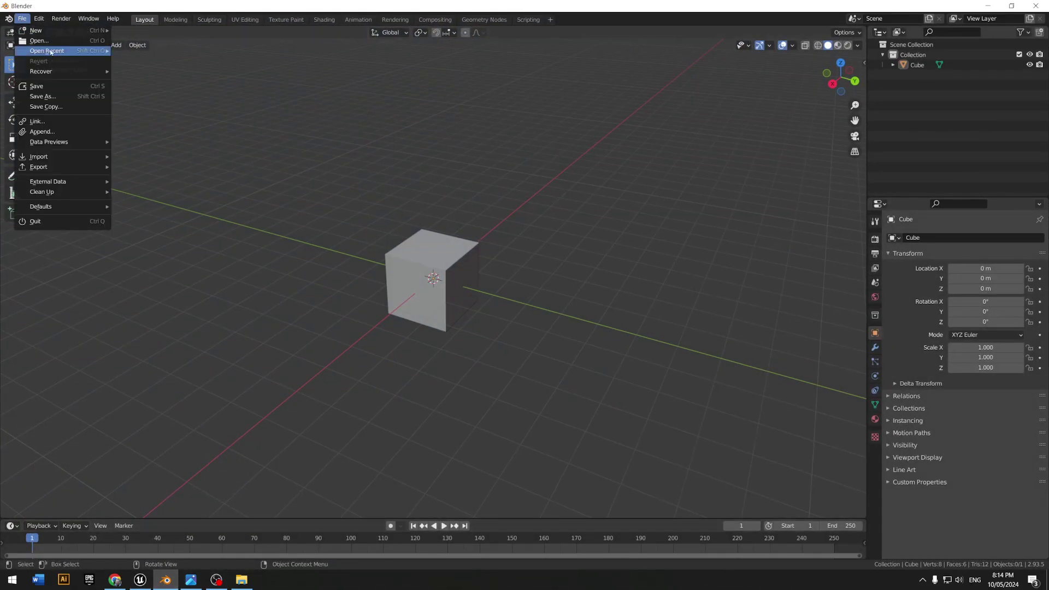
pyautogui.click(146, 31)
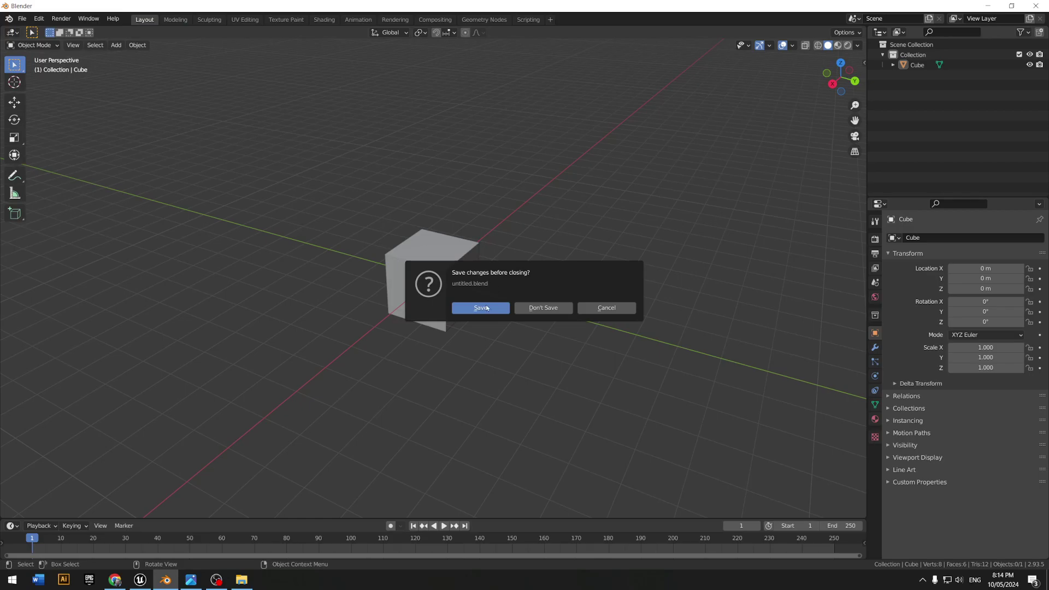
pyautogui.click(542, 308)
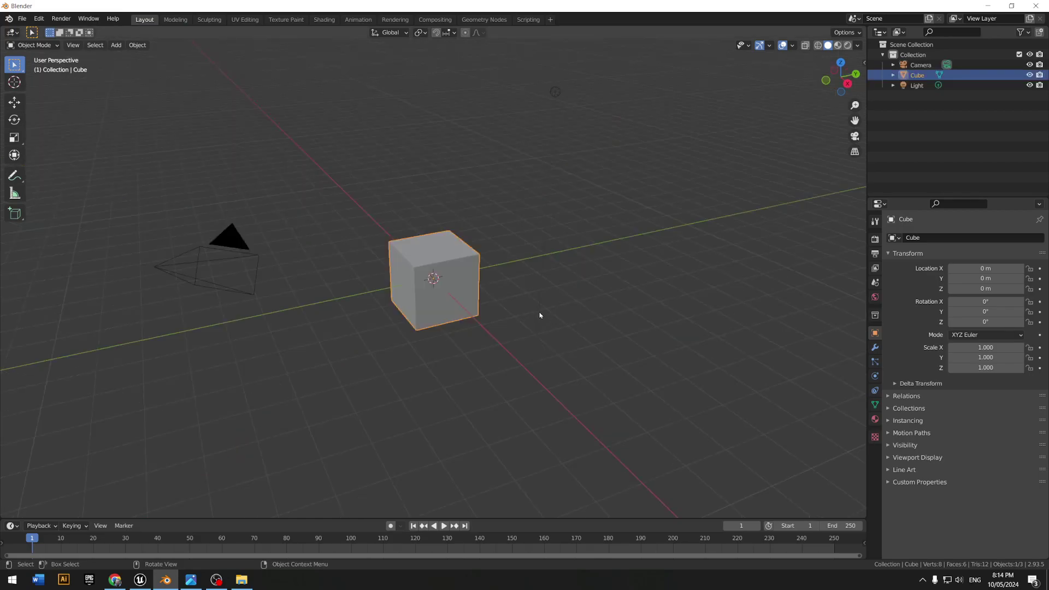
# Delete the default light and camera, leaving the cube selected
pyautogui.click(643, 201)
pyautogui.click(556, 91)
pyautogui.press('Delete')
pyautogui.moveTo(153, 159); pyautogui.dragTo(259, 297)
pyautogui.press('Delete')
pyautogui.click(449, 268)
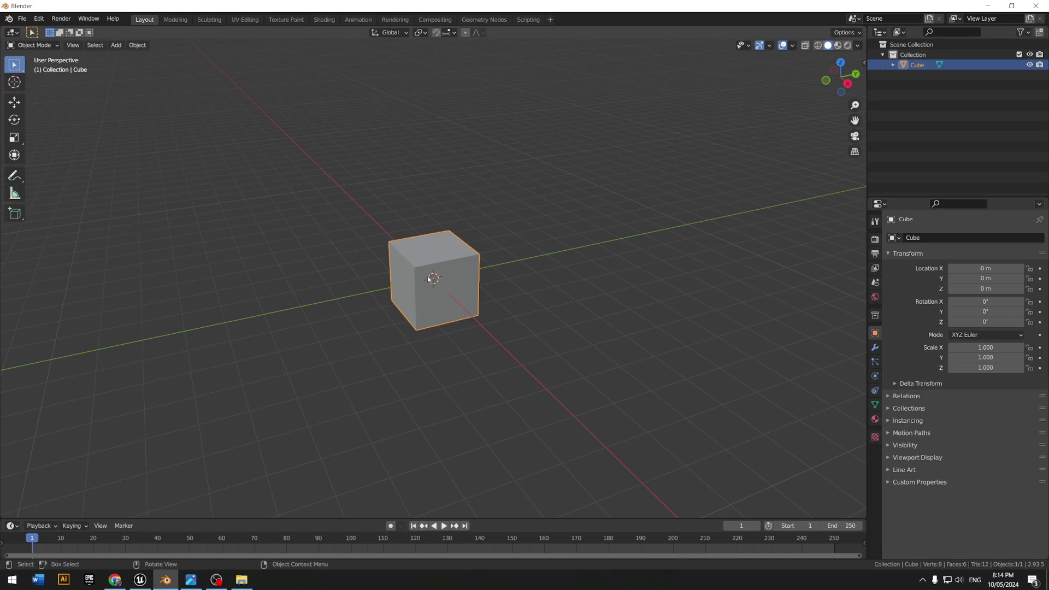
# Split the 3D viewport vertically into two areas and turn one of them into a UV Editor
pyautogui.moveTo(3, 42); pyautogui.dragTo(420, 164)
pyautogui.click(12, 33)
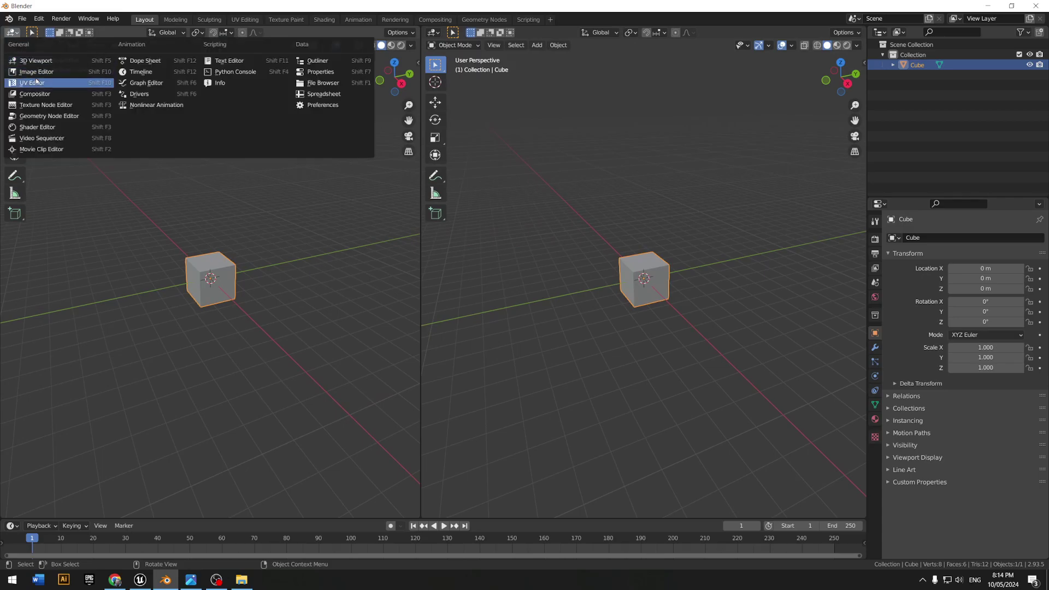
pyautogui.click(36, 83)
pyautogui.click(619, 174)
# Enter Edit Mode on the cube and select its entire UV layout
pyautogui.click(654, 282)
pyautogui.press('Tab')
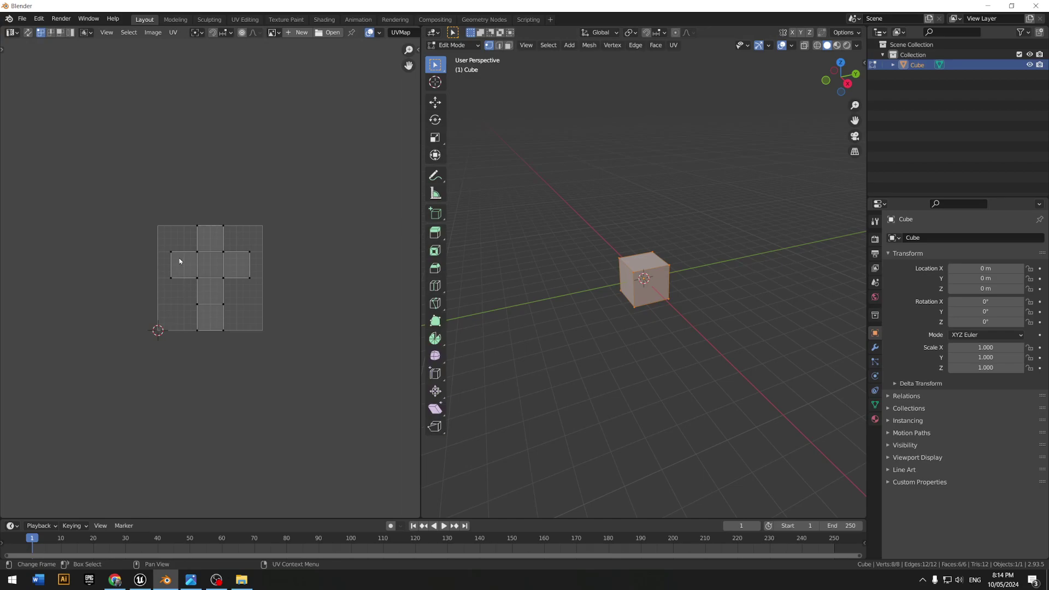
pyautogui.moveTo(107, 168); pyautogui.dragTo(299, 422)
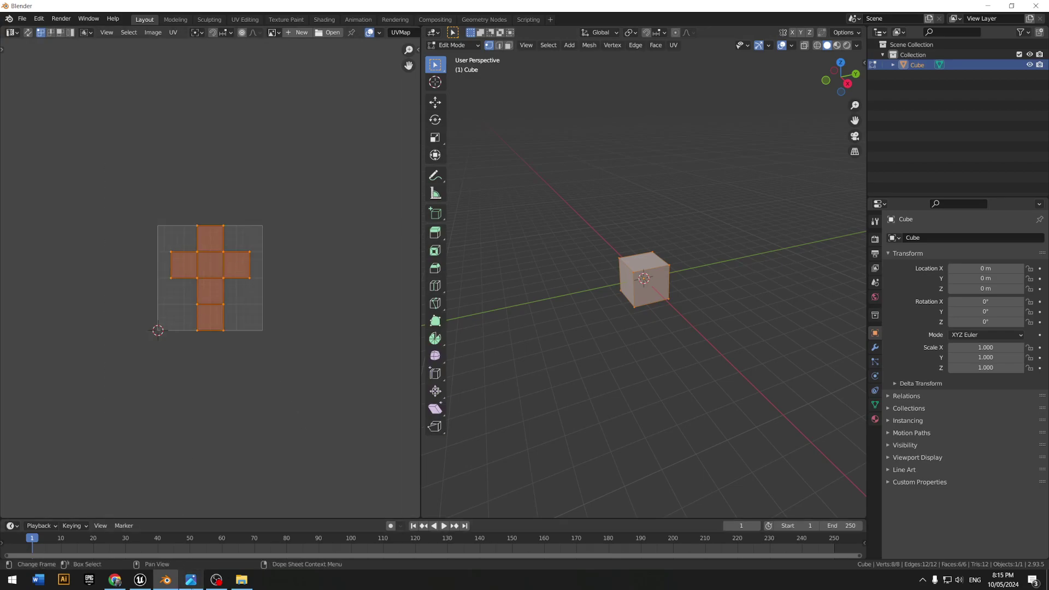
# Switch to Unreal Engine to compare the cubemap-old1 texture's cross layout with the cube's UV layout in Blender
pyautogui.click(141, 579)
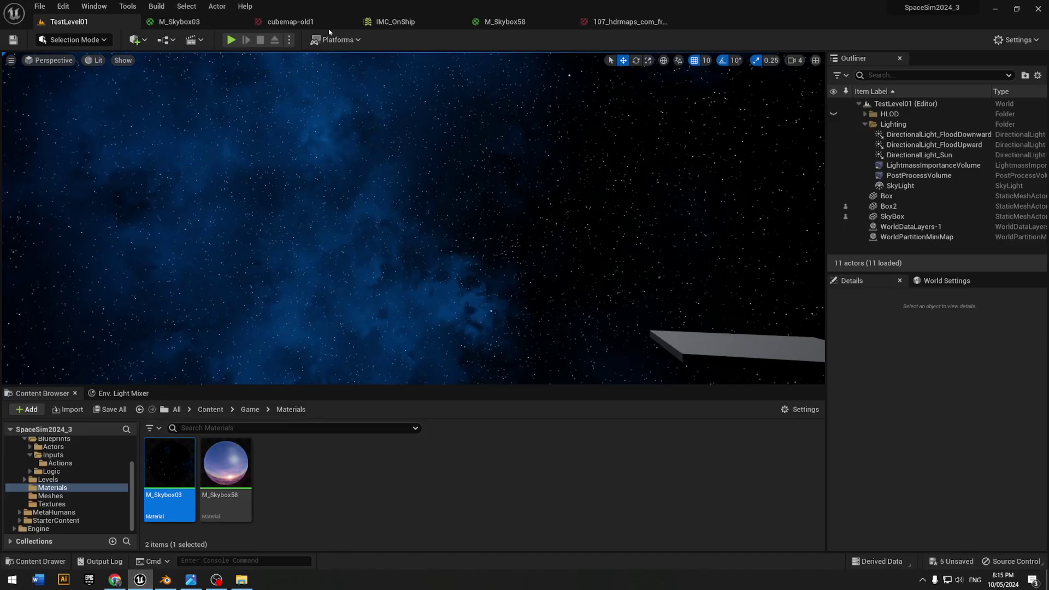
pyautogui.click(290, 21)
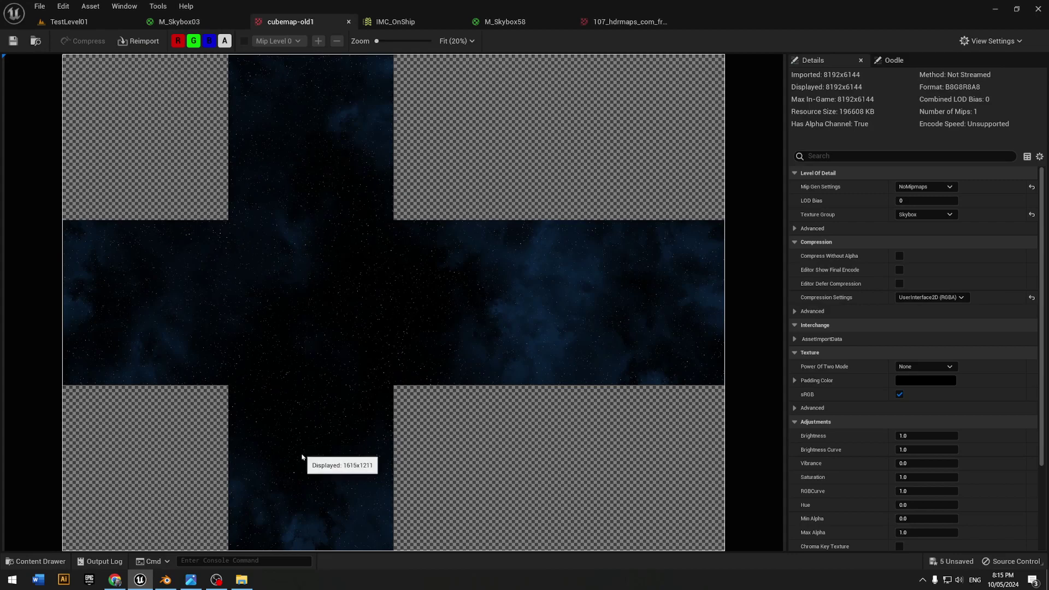
pyautogui.click(170, 580)
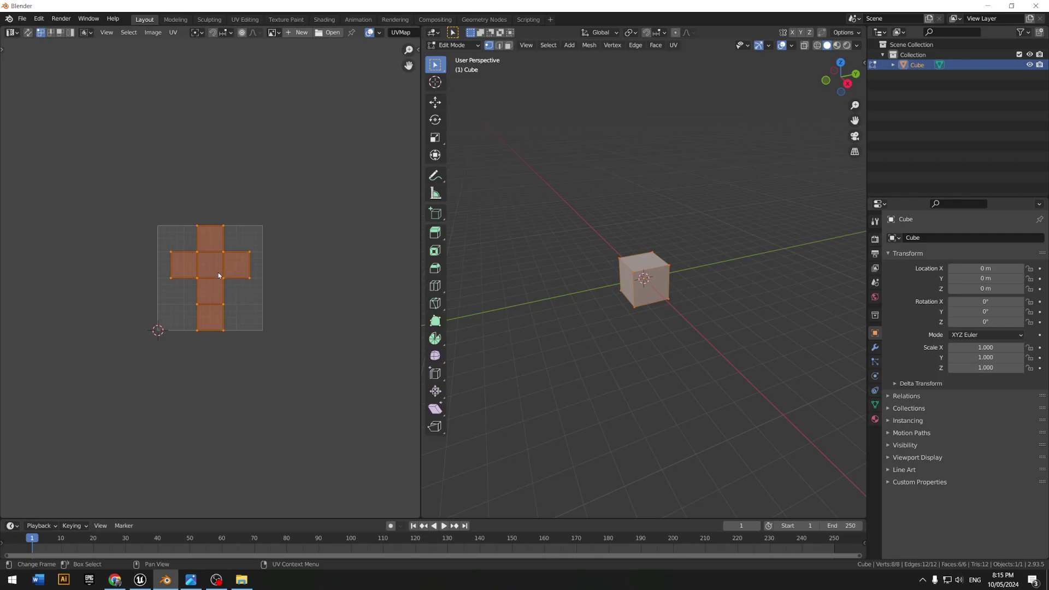
pyautogui.click(140, 580)
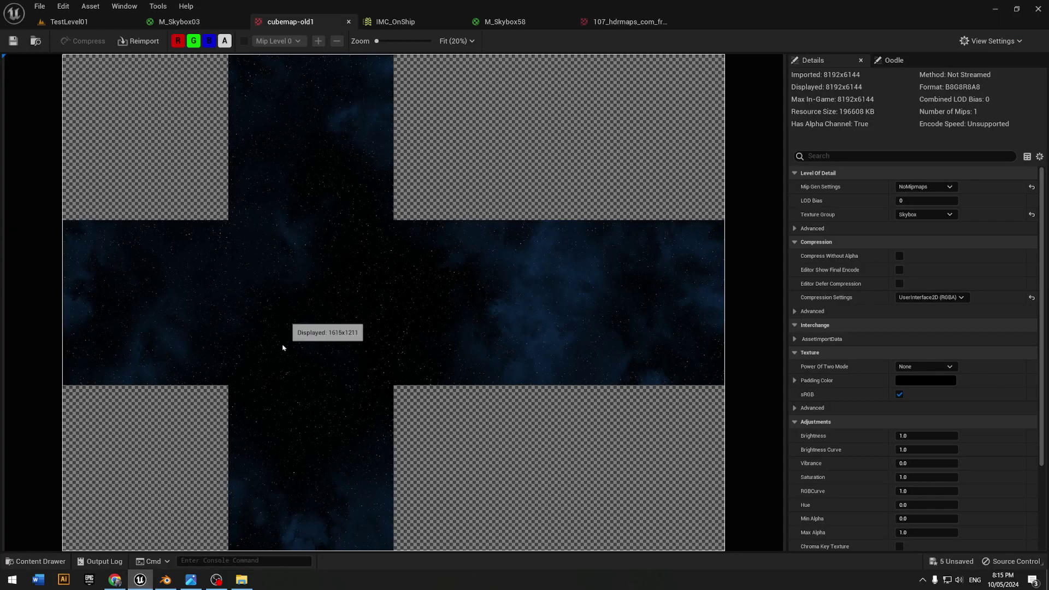
pyautogui.click(165, 580)
# Select all of the cube's UVs and rotate them by -90 degrees
pyautogui.click(298, 32)
pyautogui.click(171, 168)
pyautogui.moveTo(98, 163); pyautogui.dragTo(305, 402)
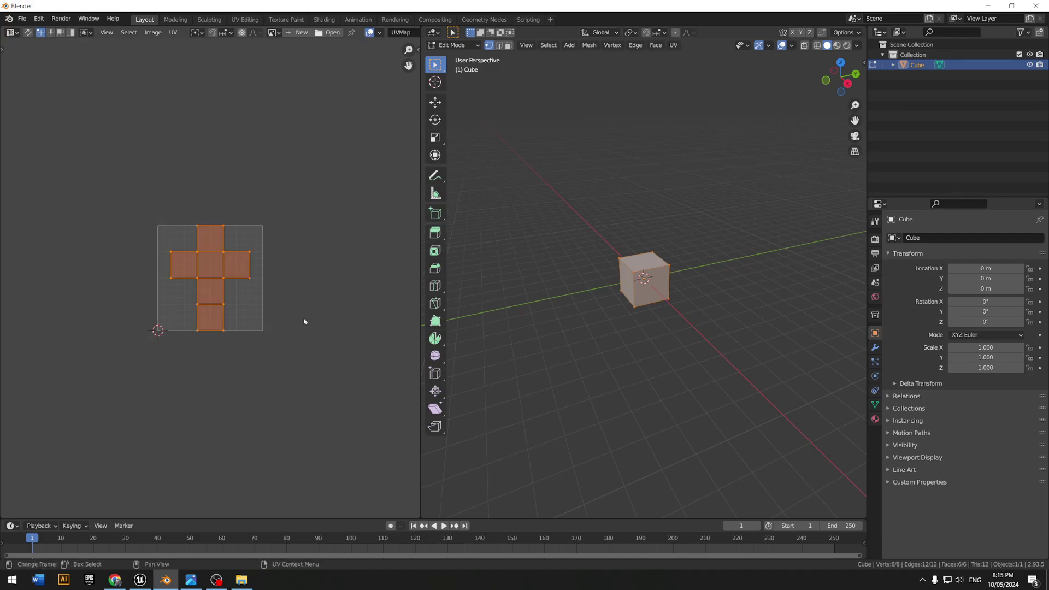
pyautogui.press('r')
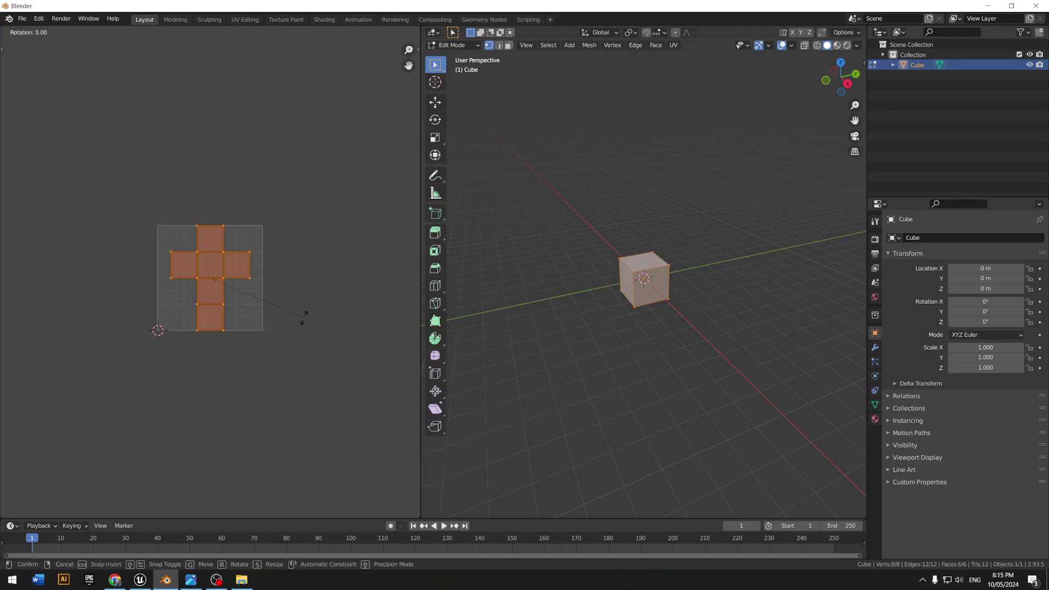
pyautogui.write('-90')
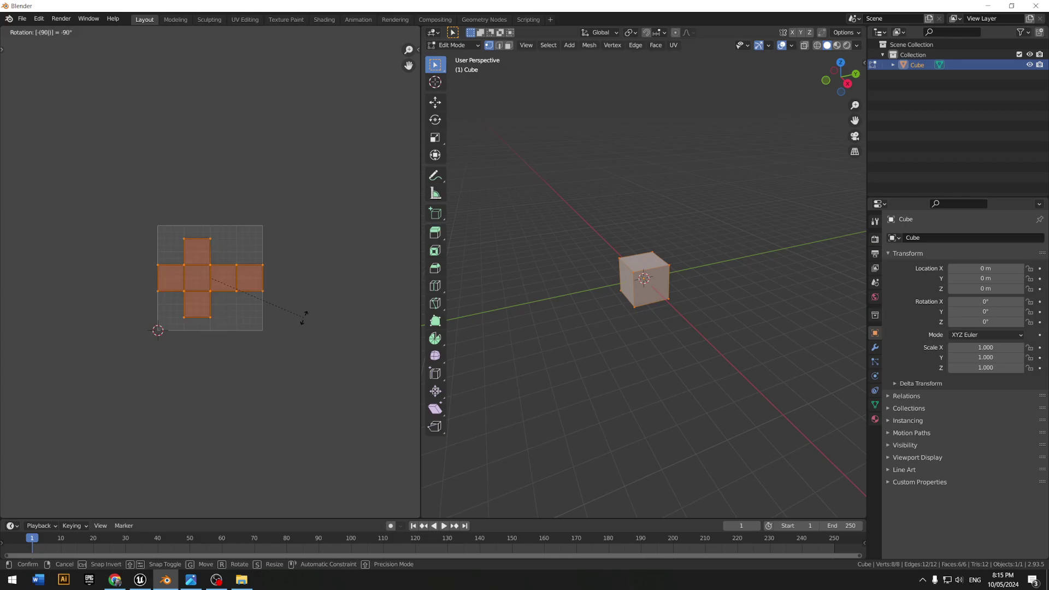
pyautogui.press('Return')
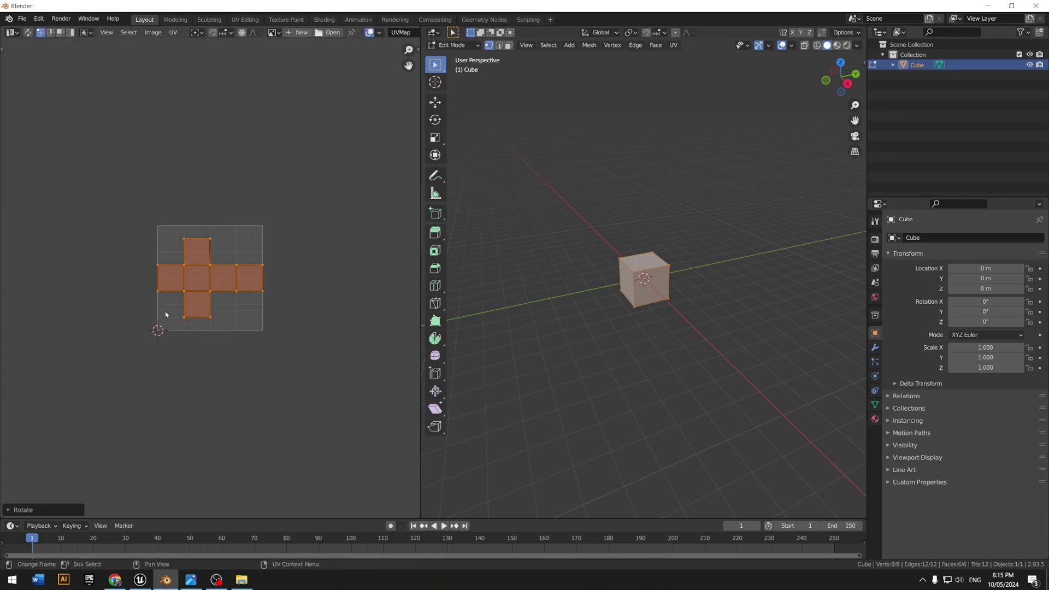
# Compare the rotated UV layout in Blender with the cubemap-old1 texture's proportions in Unreal Engine
pyautogui.click(141, 583)
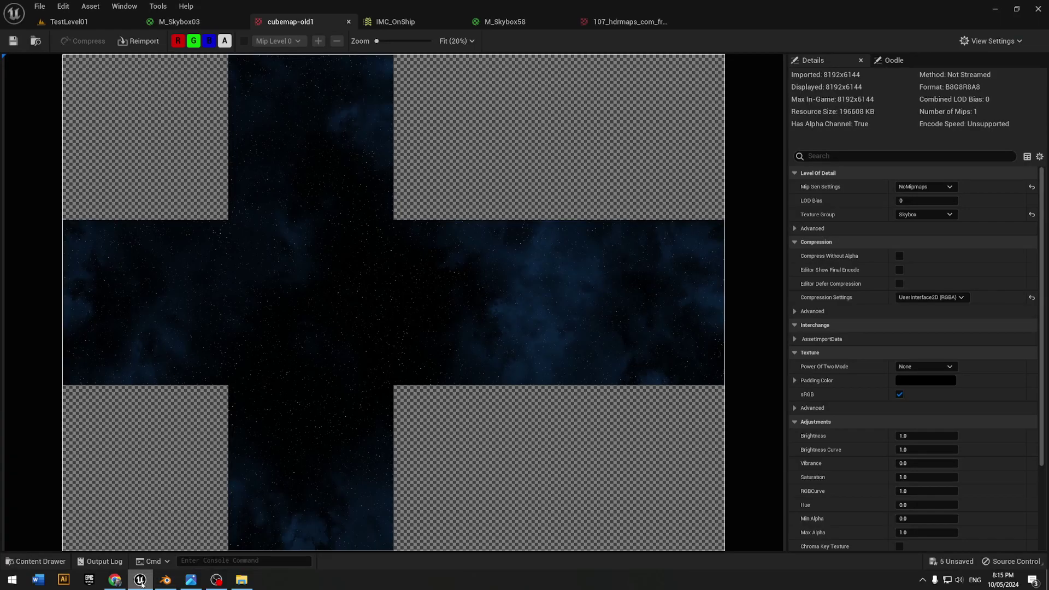
pyautogui.click(173, 583)
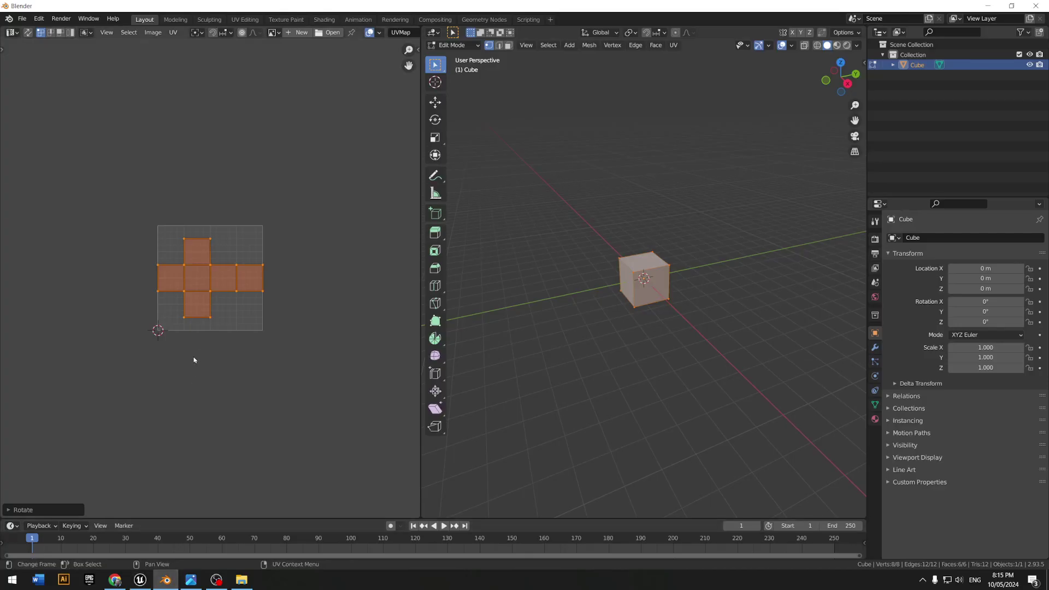
pyautogui.click(141, 583)
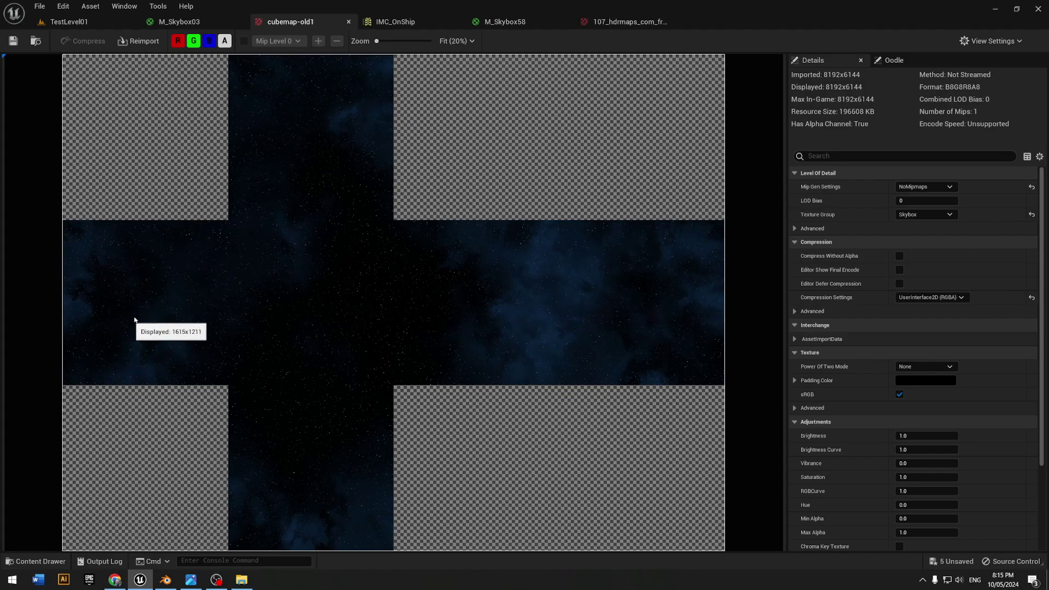
pyautogui.click(166, 579)
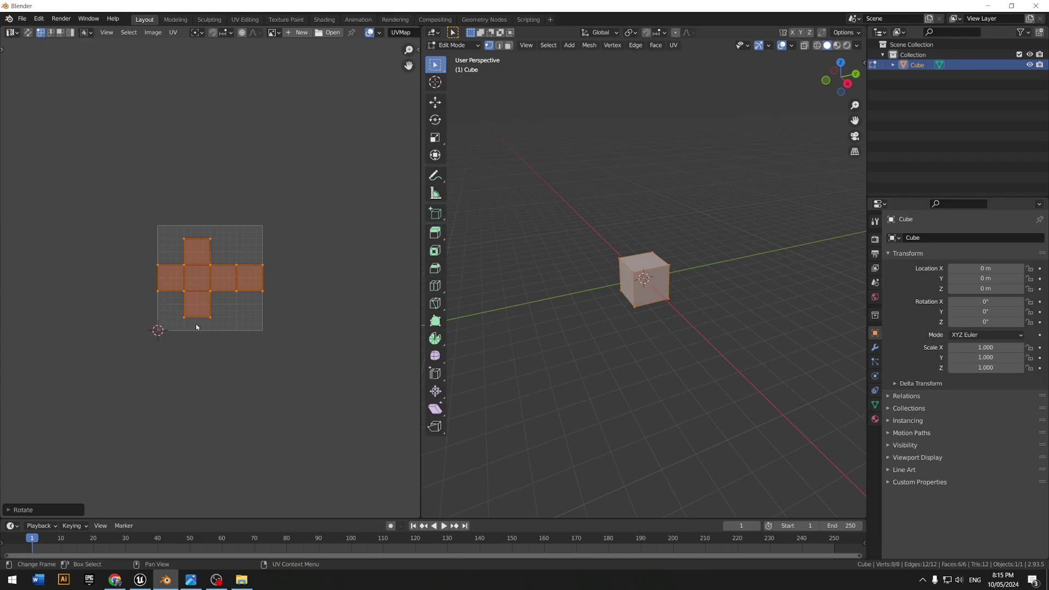
pyautogui.click(140, 580)
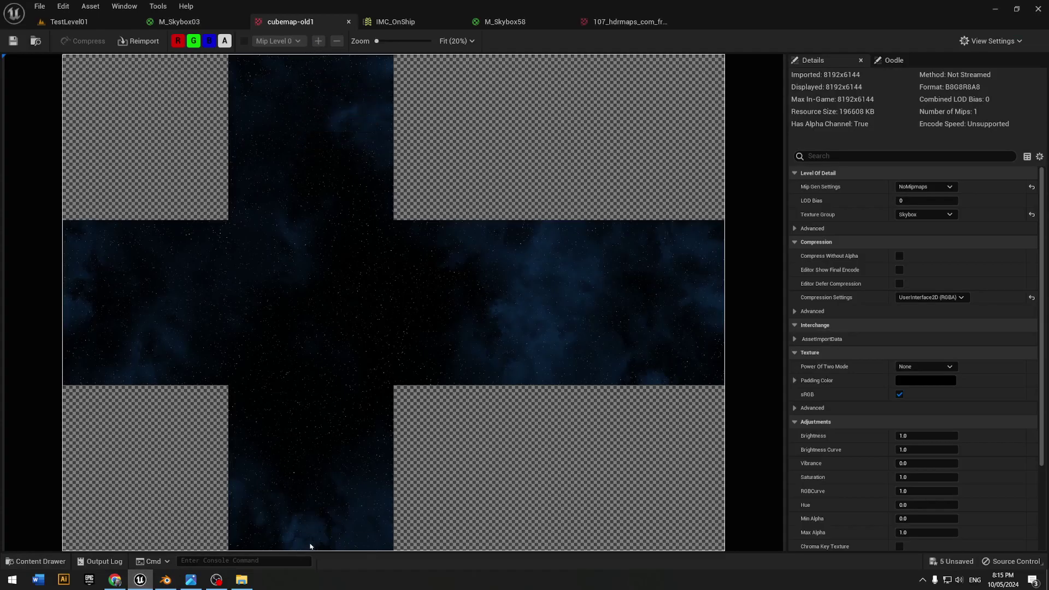
pyautogui.click(165, 581)
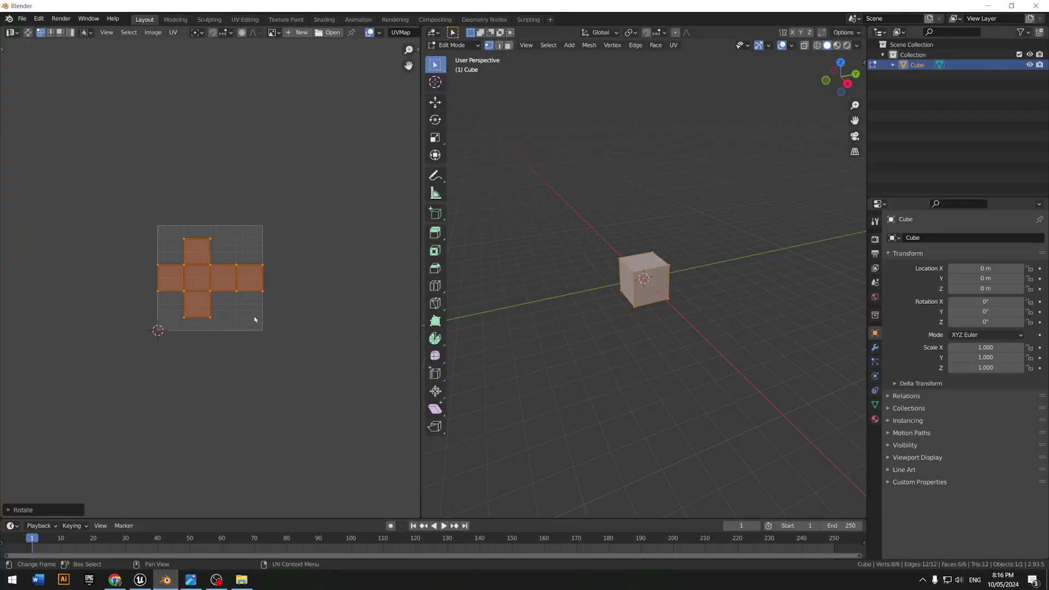
# Select all of the cube's UVs and scale them along Y by 1.333
pyautogui.click(310, 253)
pyautogui.moveTo(111, 212); pyautogui.dragTo(301, 346)
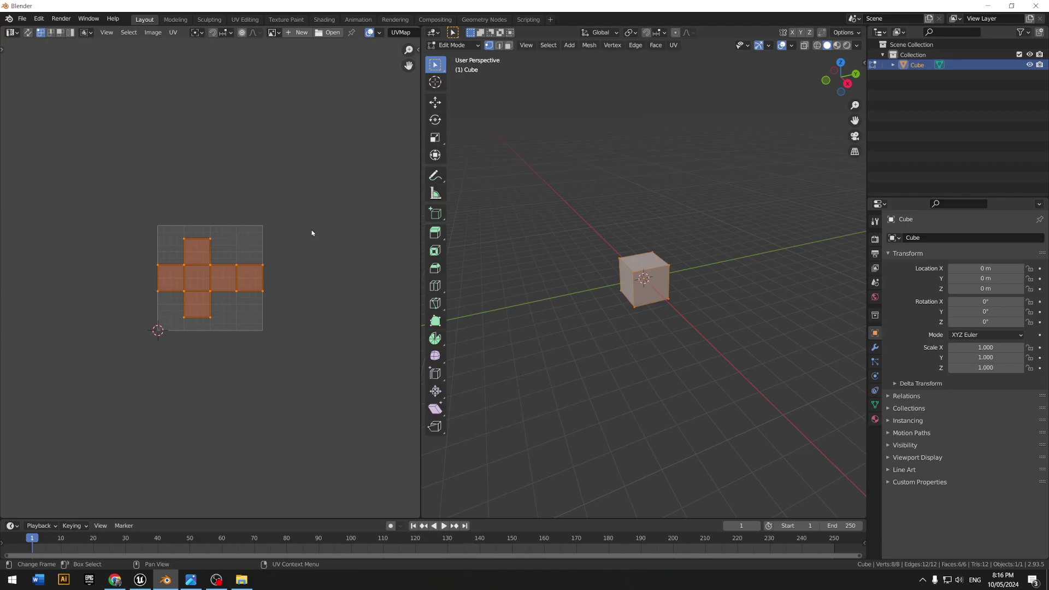
pyautogui.press('s')
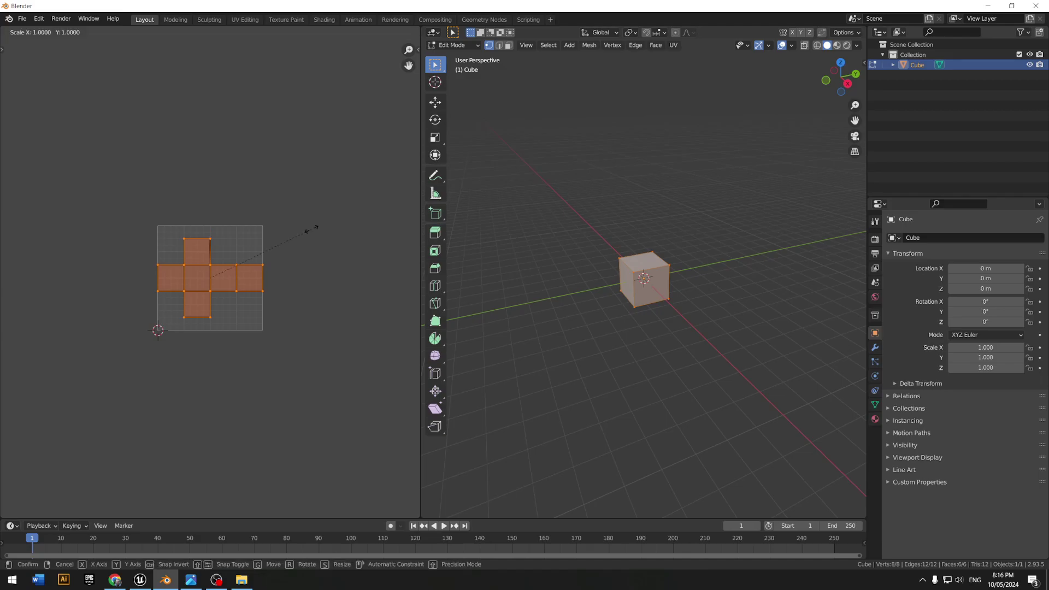
pyautogui.press('y')
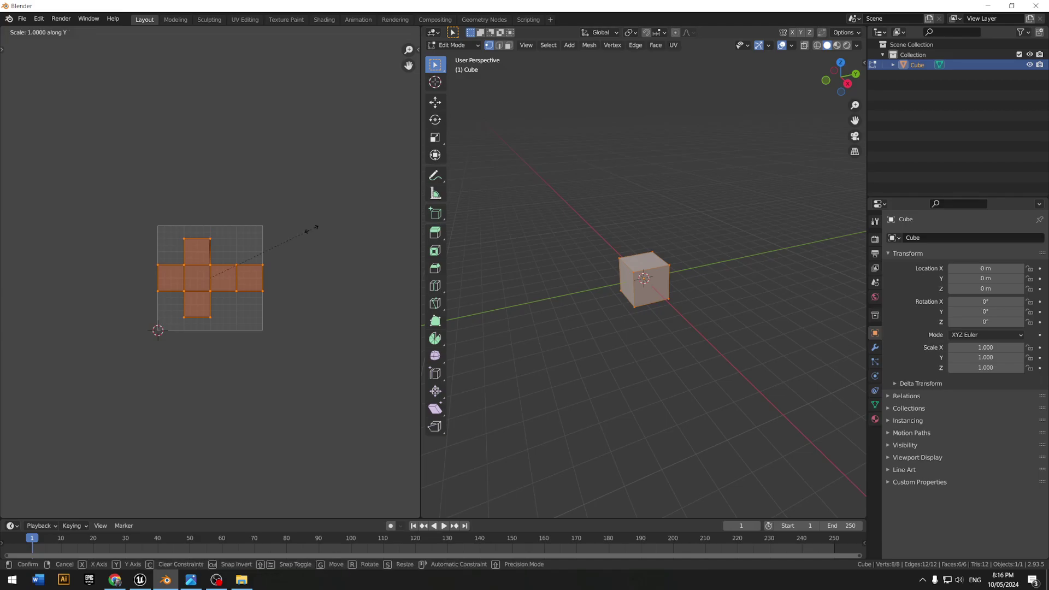
pyautogui.write('1.333')
pyautogui.press('Return')
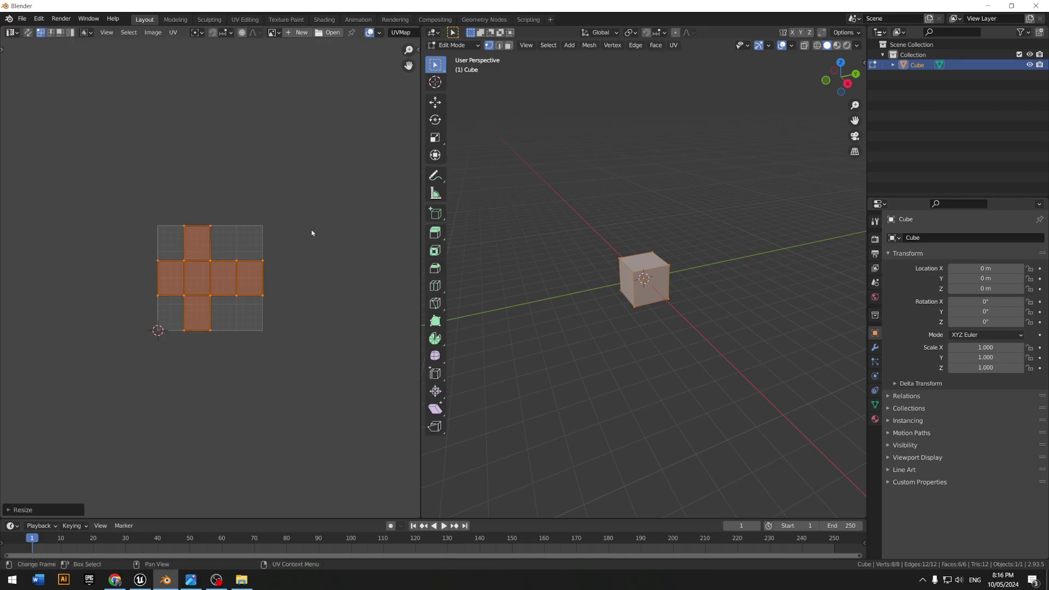
# Check the stretched UV layout against the cubemap-old1 texture in Unreal Engine, return to Blender and deselect the UVs
pyautogui.click(318, 234)
pyautogui.moveTo(84, 194); pyautogui.dragTo(307, 366)
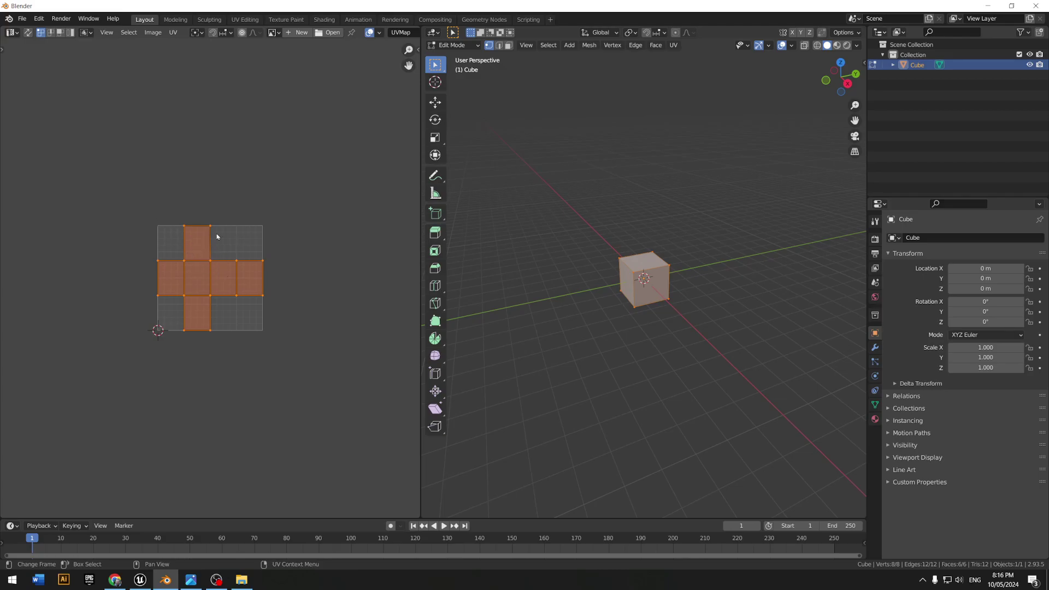
pyautogui.click(257, 209)
pyautogui.moveTo(139, 200); pyautogui.dragTo(283, 363)
pyautogui.click(138, 581)
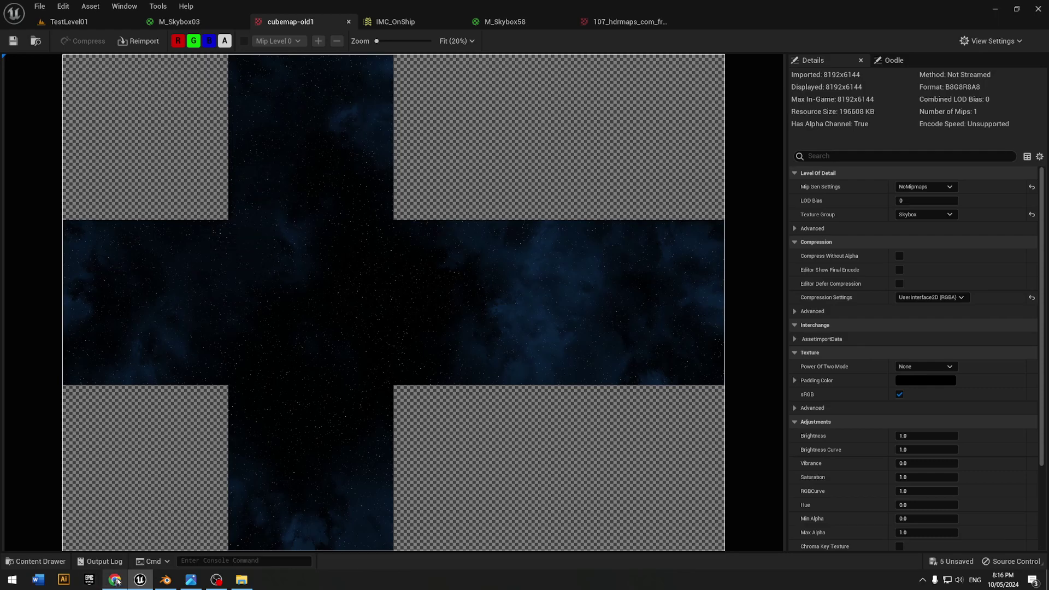
pyautogui.click(165, 580)
pyautogui.click(284, 196)
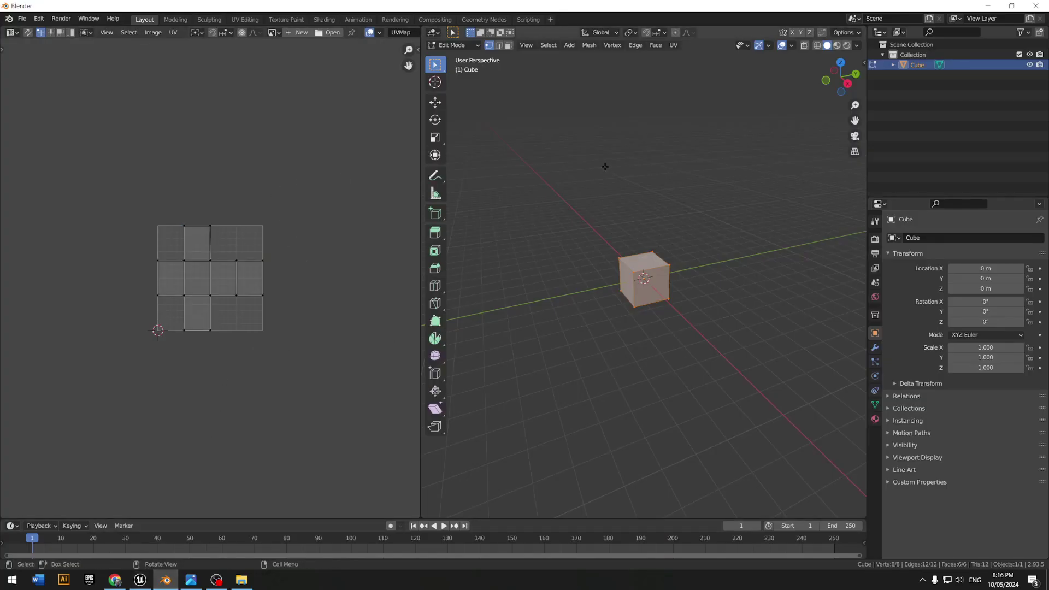
# Return the cube to Object Mode, set up an FBX export limited to selected objects and the Mesh type, and cancel it
pyautogui.press('Tab')
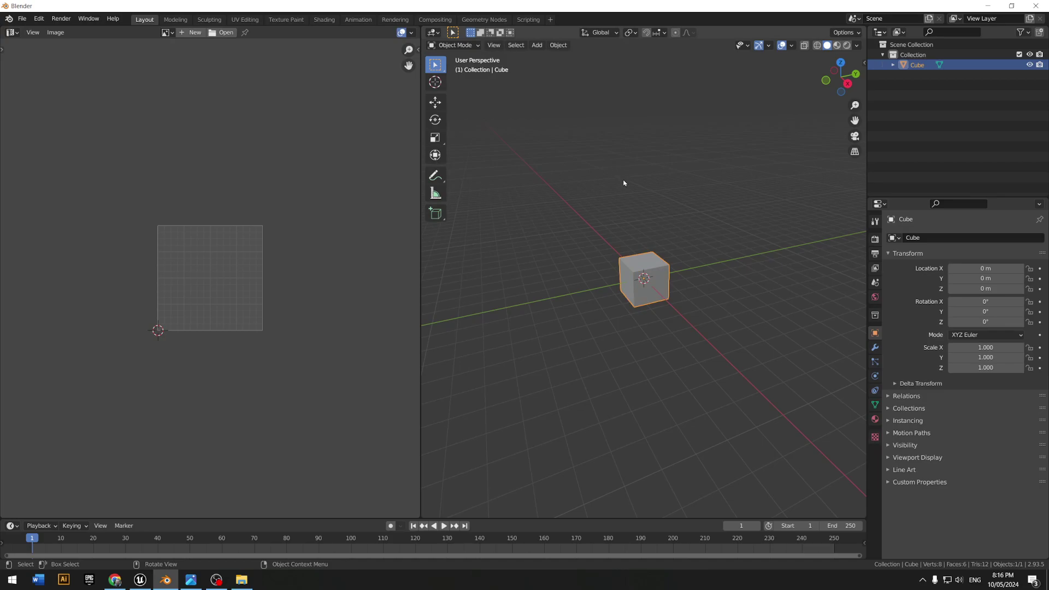
pyautogui.click(22, 18)
pyautogui.moveTo(58, 162)
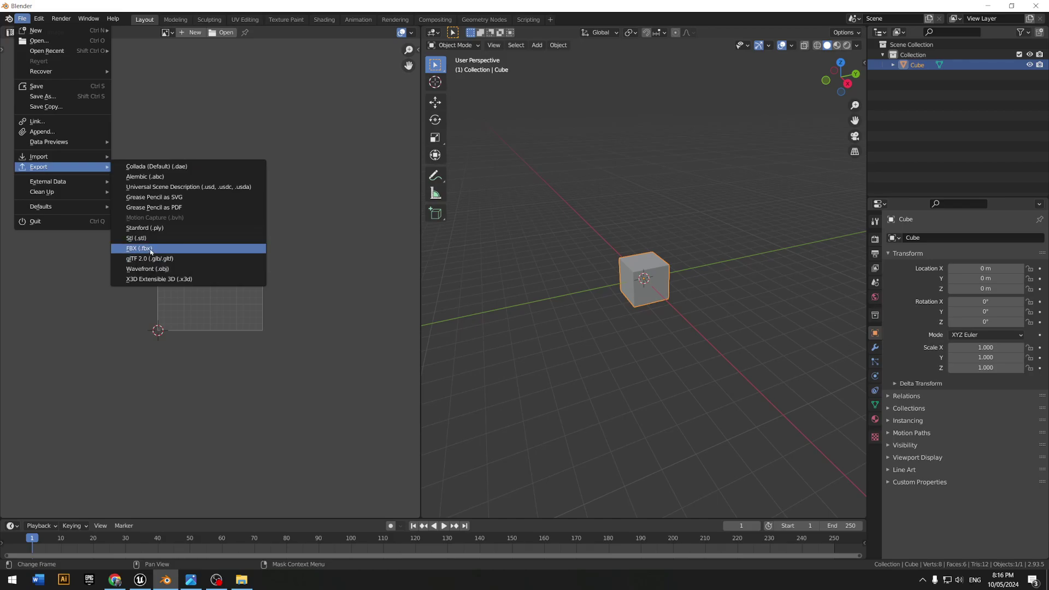
pyautogui.click(151, 252)
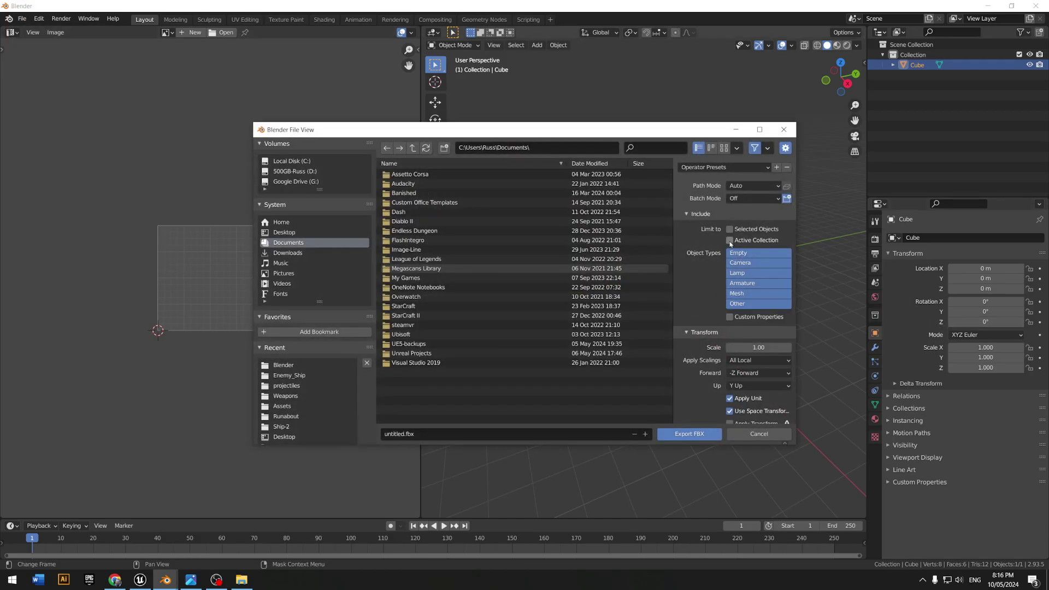
pyautogui.click(743, 293)
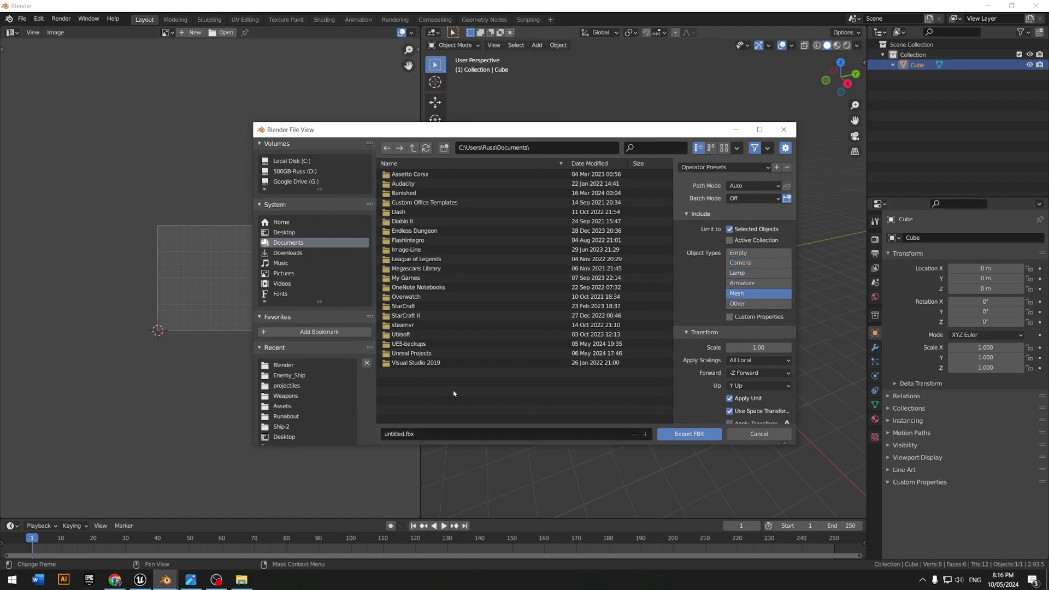
pyautogui.click(751, 433)
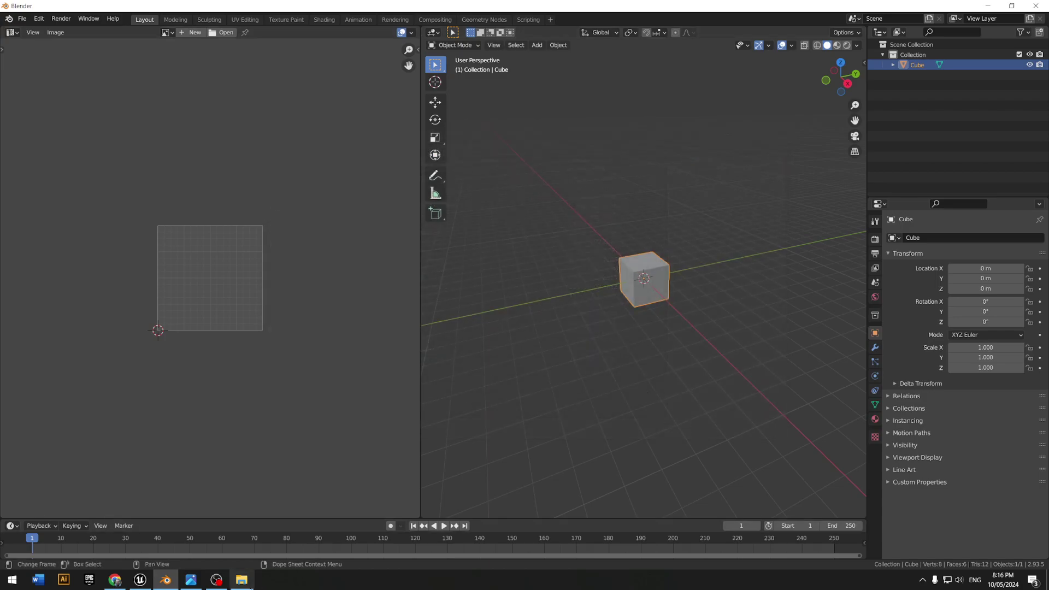
# Switch to Unreal Engine, inspect the Skybox01 static mesh from TestLevel01's Meshes folder, and close its editor
pyautogui.click(140, 579)
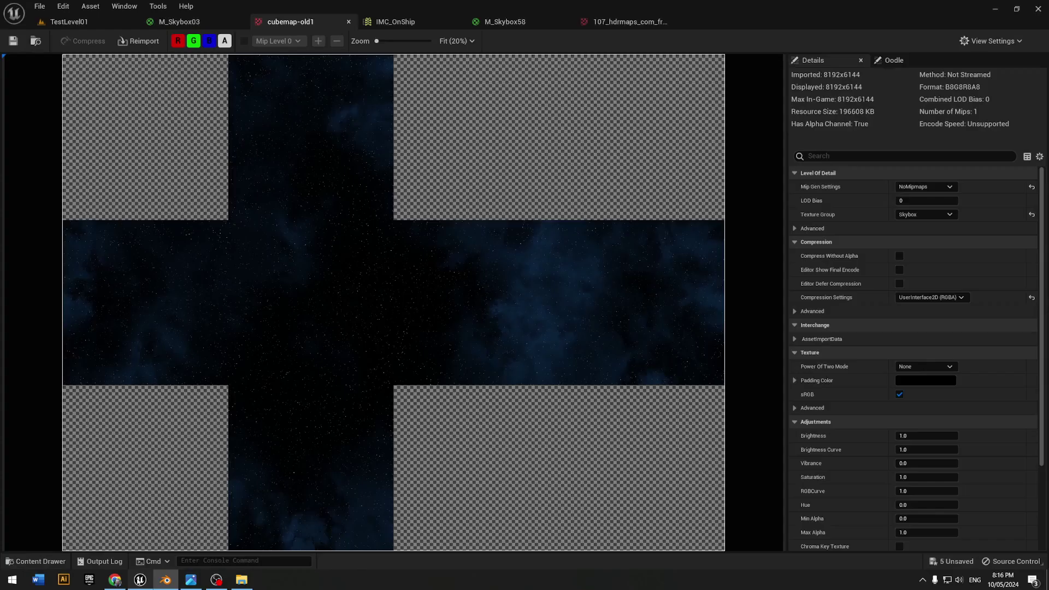
pyautogui.click(67, 21)
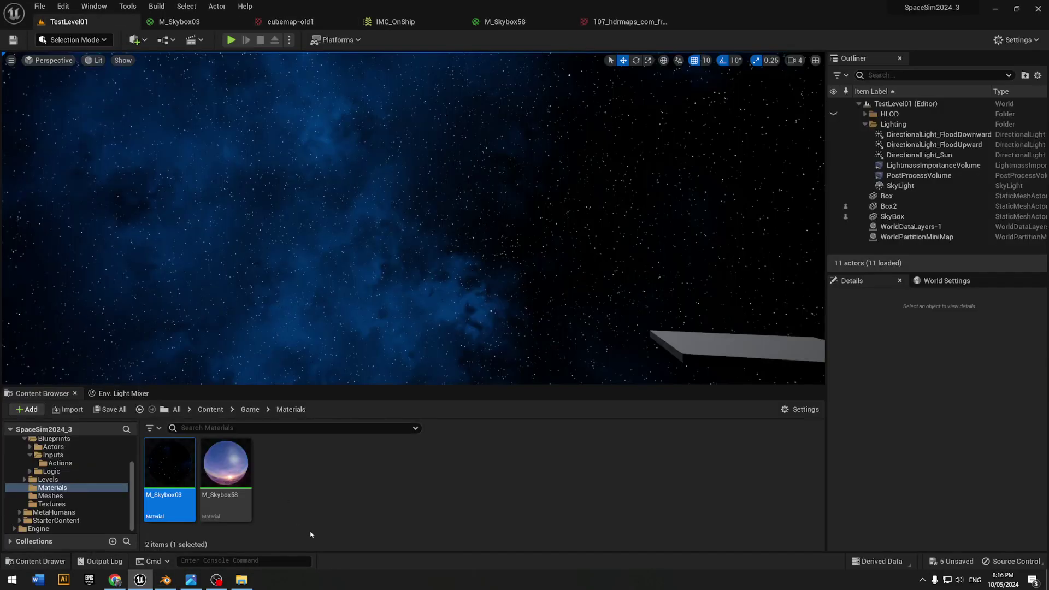
pyautogui.click(45, 504)
pyautogui.click(42, 495)
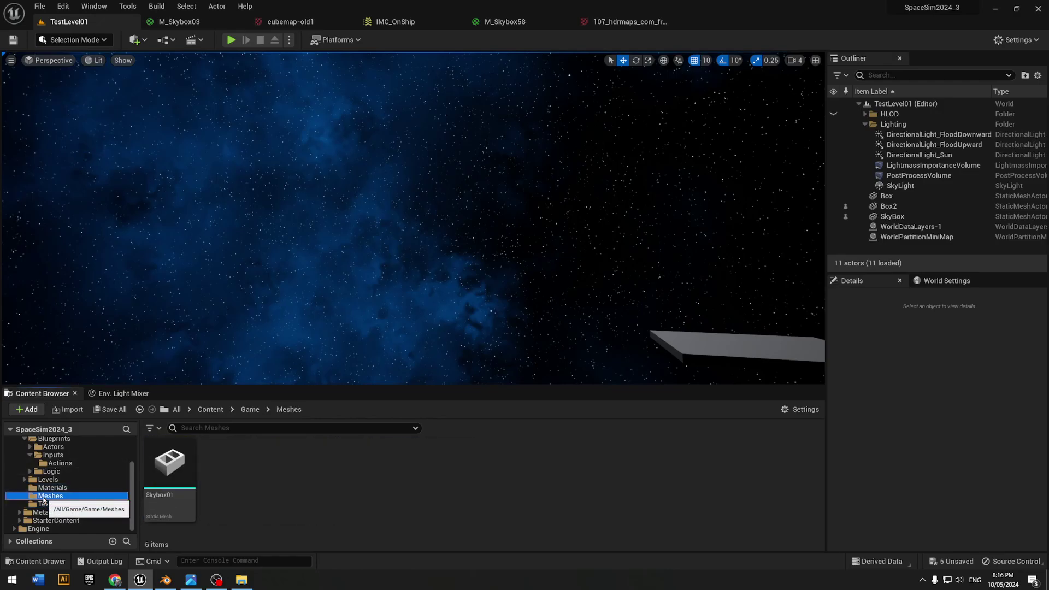
pyautogui.click(160, 463)
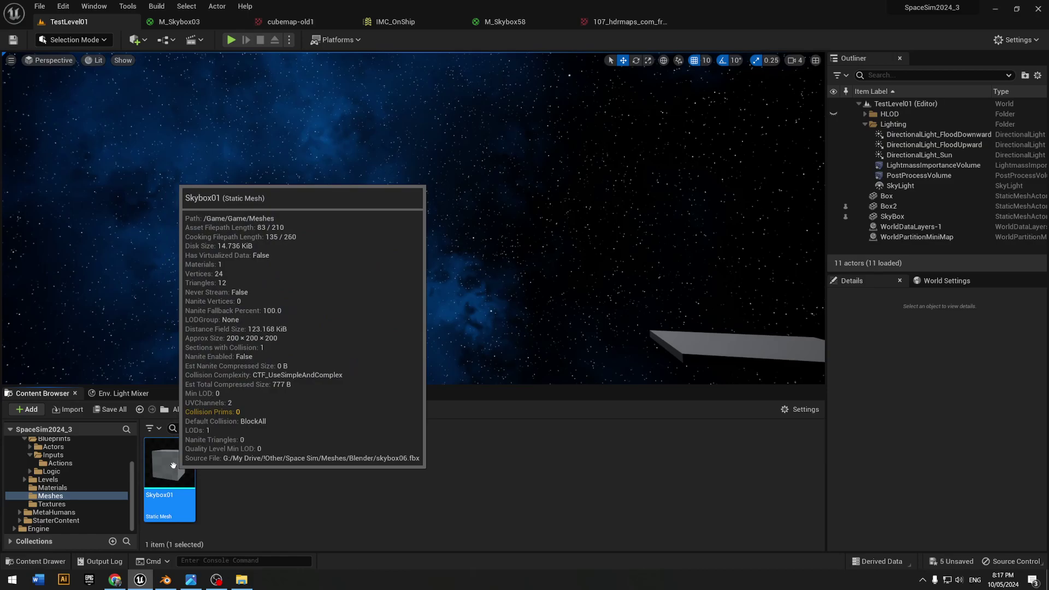
pyautogui.doubleClick(174, 465)
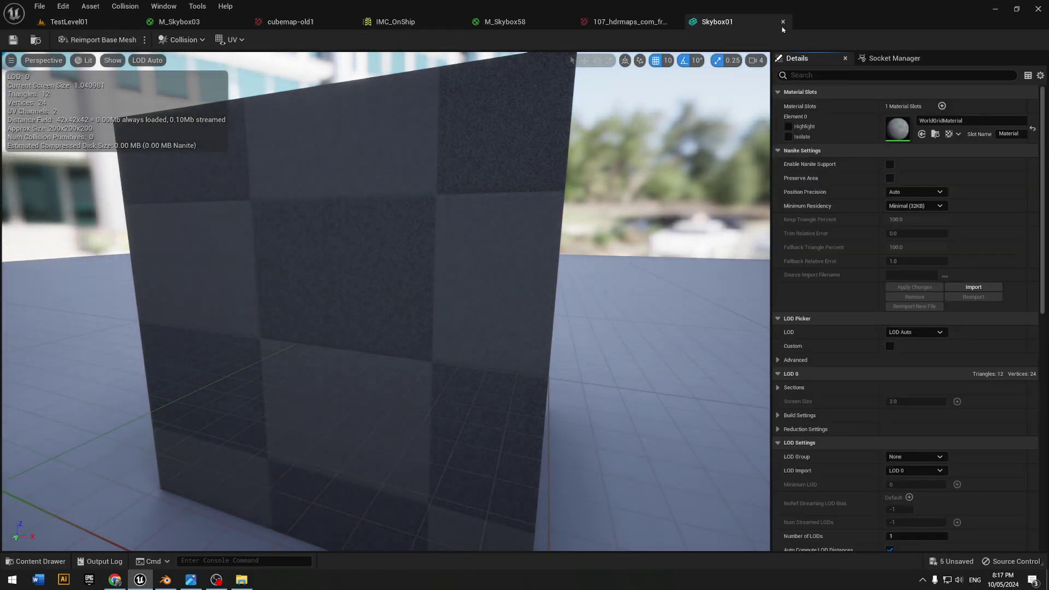
pyautogui.click(782, 22)
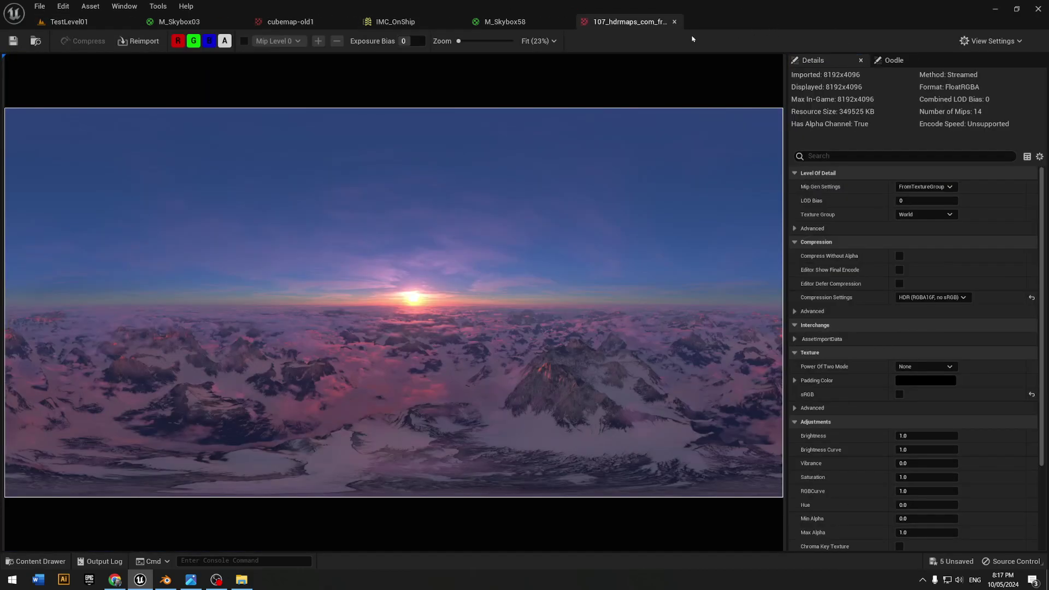
# Return to TestLevel01 and add a basic Cube shape above the large grey platform
pyautogui.click(128, 24)
pyautogui.click(297, 480)
pyautogui.moveTo(414, 218); pyautogui.dragTo(390, 268, button='right')
pyautogui.press('w')
pyautogui.moveTo(238, 137); pyautogui.dragTo(225, 126, button='right')
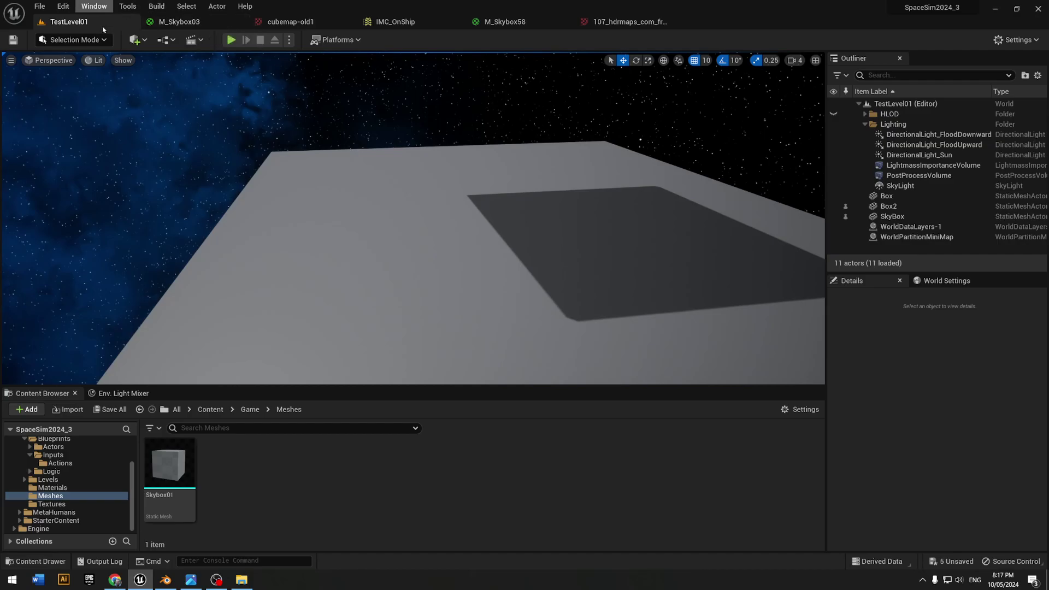
pyautogui.click(135, 40)
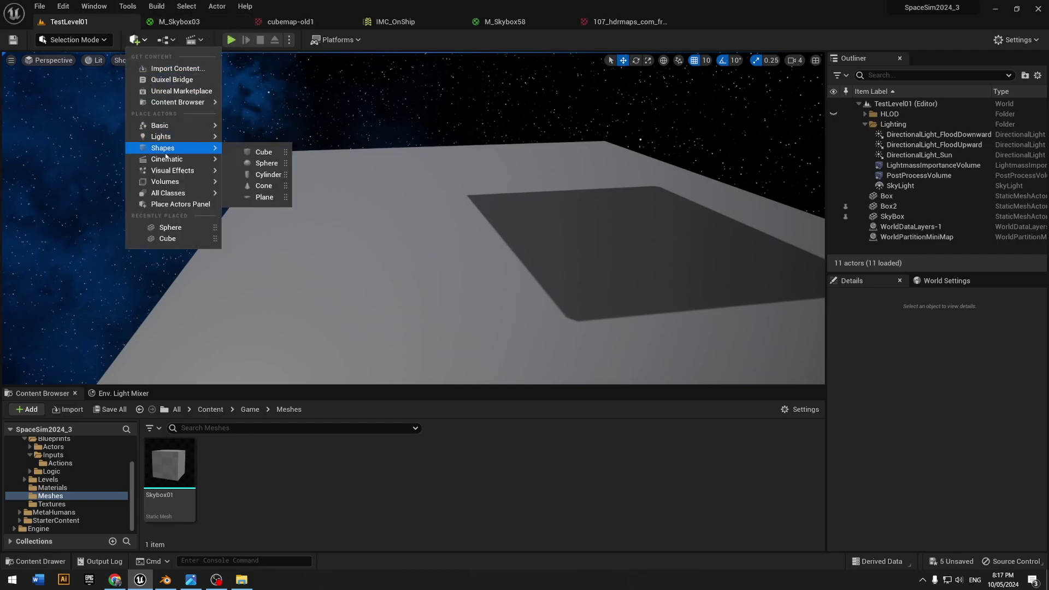
pyautogui.click(262, 153)
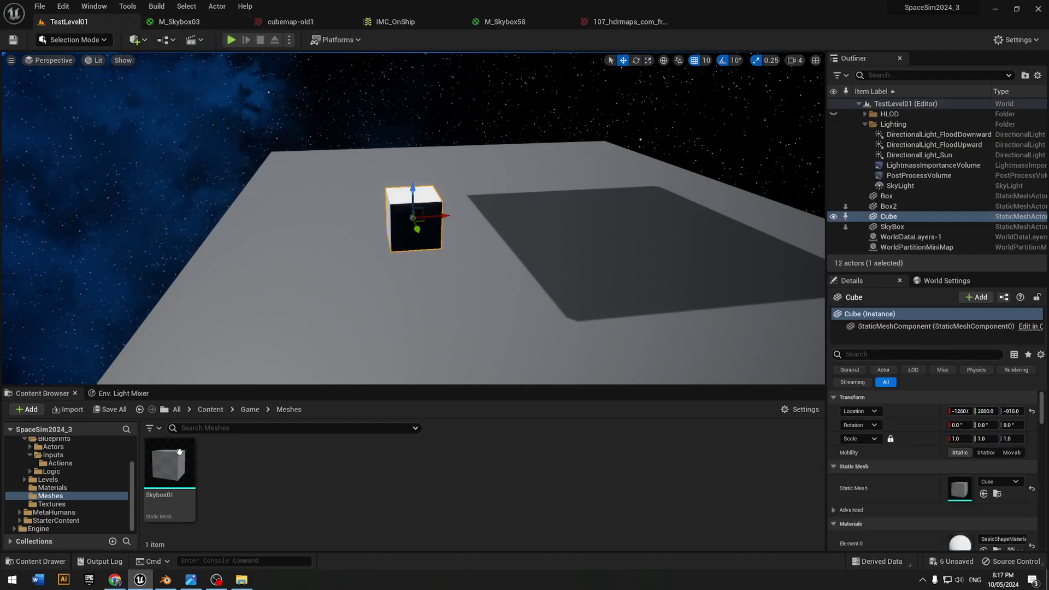
# Apply the M_Skybox03 material to the basic cube and examine how the cubemap texture lies on its faces
pyautogui.click(52, 488)
pyautogui.moveTo(227, 414); pyautogui.dragTo(414, 225)
pyautogui.press('a')
pyautogui.moveTo(415, 226); pyautogui.dragTo(662, 205, button='right')
pyautogui.press('w')
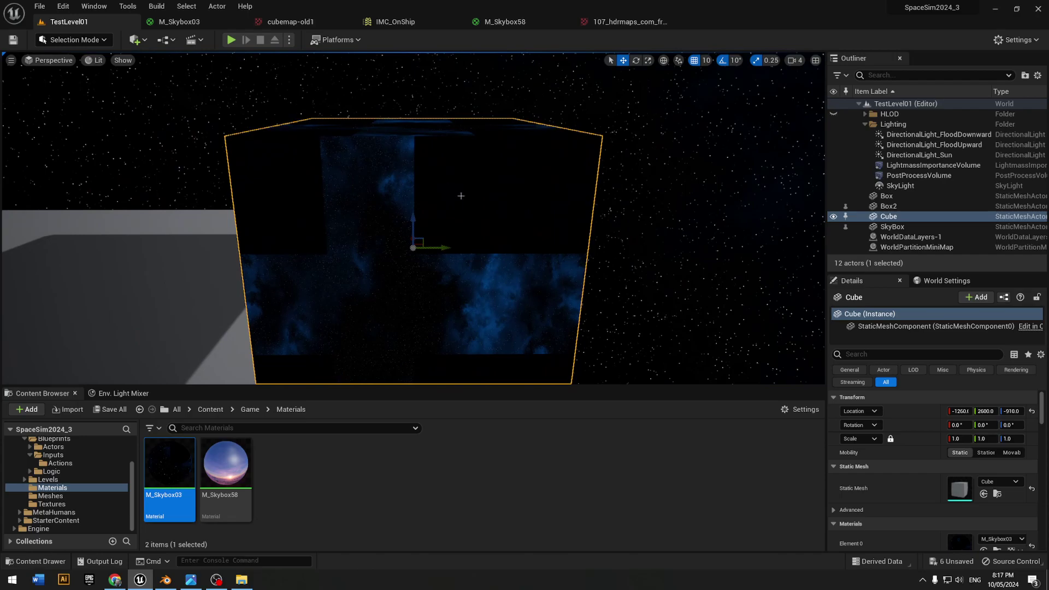
pyautogui.moveTo(525, 307); pyautogui.dragTo(496, 331, button='right')
pyautogui.moveTo(582, 129); pyautogui.dragTo(444, 251, button='right')
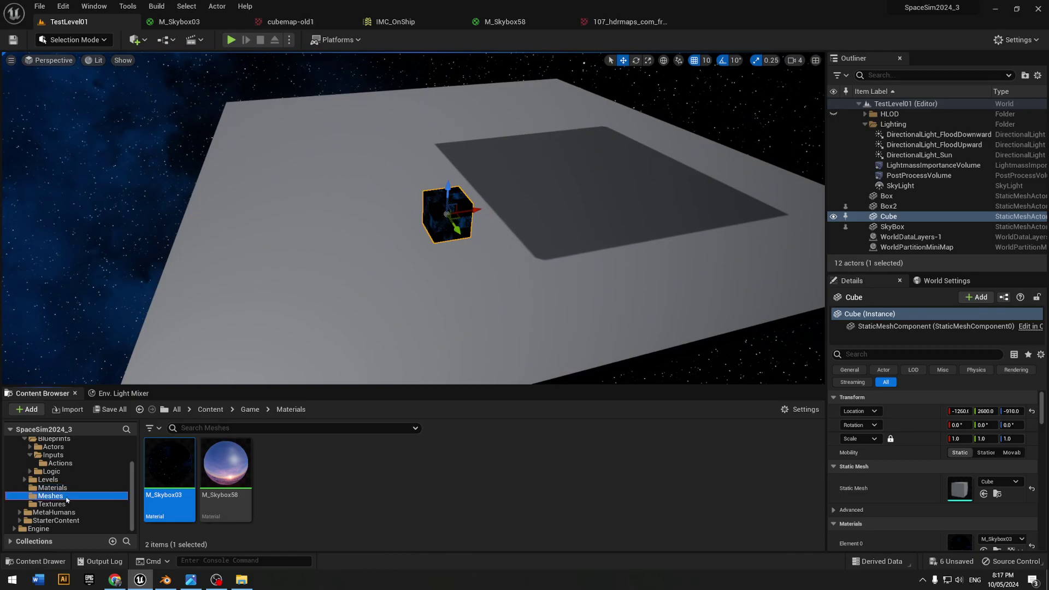
# Place the Skybox01 mesh from the Meshes folder into the level near the basic cube and view it up close
pyautogui.moveTo(192, 484); pyautogui.dragTo(384, 198)
pyautogui.press('w')
pyautogui.moveTo(385, 198); pyautogui.dragTo(481, 211, button='right')
pyautogui.press('a')
pyautogui.moveTo(352, 246); pyautogui.dragTo(516, 249, button='right')
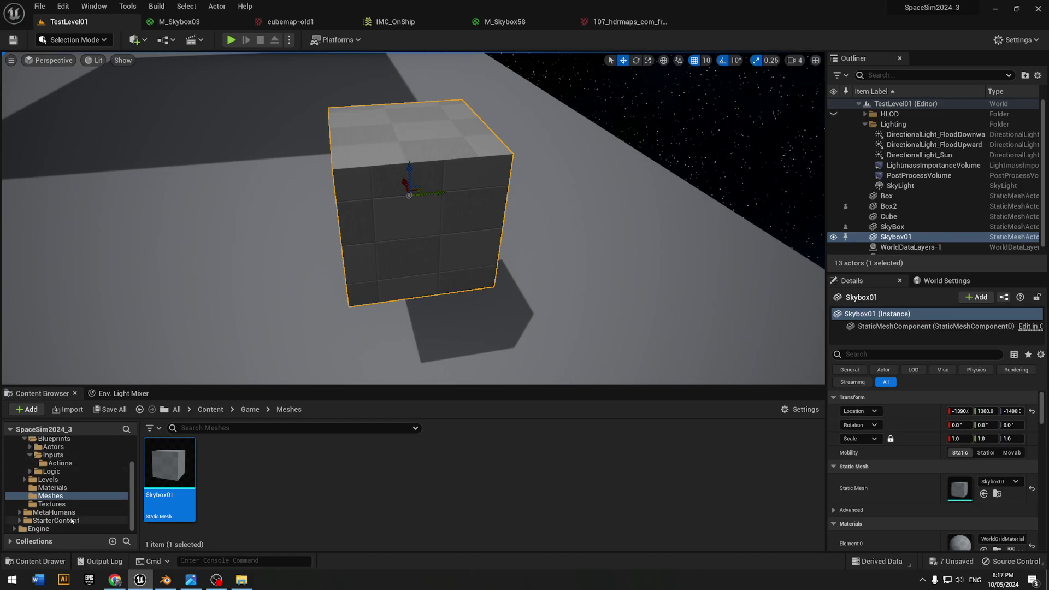
# Apply the M_Skybox03 material to the placed Skybox01 mesh and inspect its faces
pyautogui.click(52, 488)
pyautogui.moveTo(170, 464); pyautogui.dragTo(404, 217)
pyautogui.moveTo(403, 217)
pyautogui.mouseDown(button='right')
pyautogui.moveTo(357, 220)
pyautogui.moveTo(391, 216)
pyautogui.moveTo(361, 219)
pyautogui.moveTo(386, 230)
pyautogui.moveTo(495, 208)
pyautogui.moveTo(424, 220)
pyautogui.mouseUp(button='right')
# Delete the existing SkyBox actor that surrounds the level
pyautogui.press('w')
pyautogui.click(211, 156)
pyautogui.press('Delete')
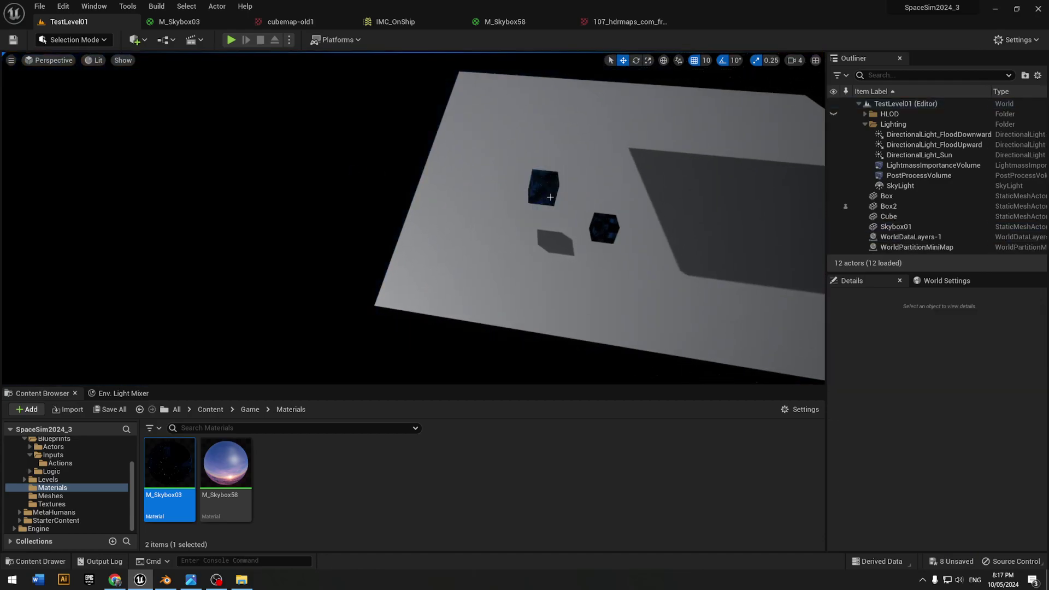
# Scale the Skybox01 mesh to 100 on all three axes so it encloses the level, and look around inside it
pyautogui.click(544, 189)
pyautogui.moveTo(544, 189); pyautogui.dragTo(615, 189, button='right')
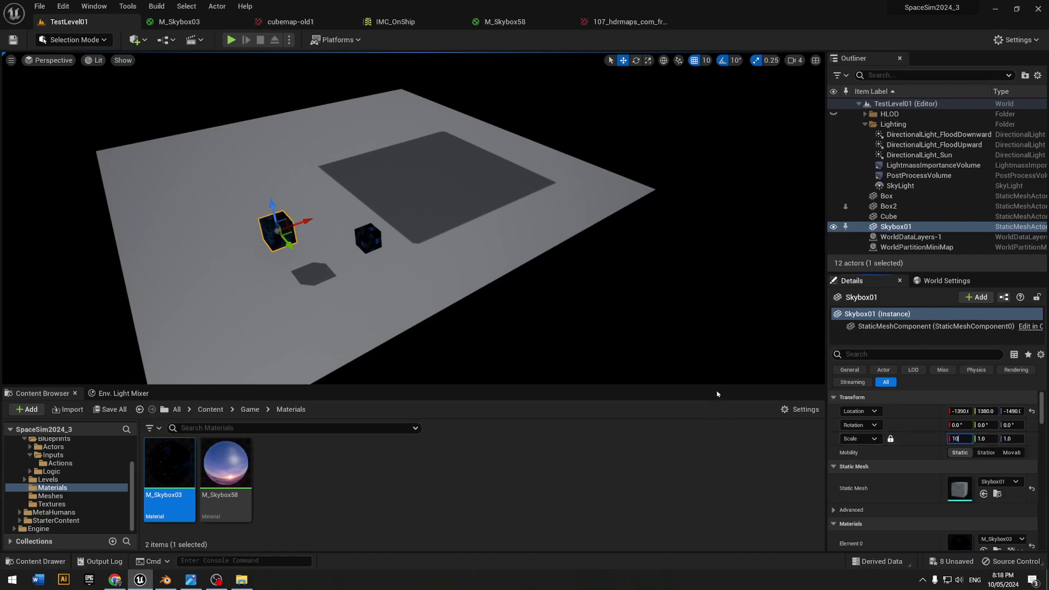
pyautogui.press('Return')
pyautogui.moveTo(656, 296); pyautogui.dragTo(284, 273, button='right')
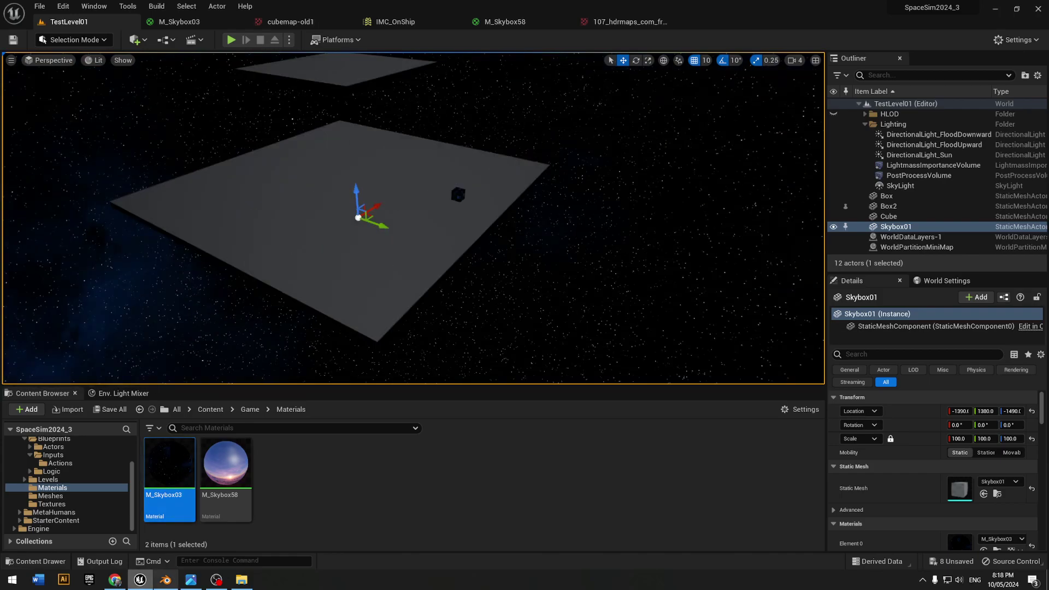
pyautogui.click(212, 583)
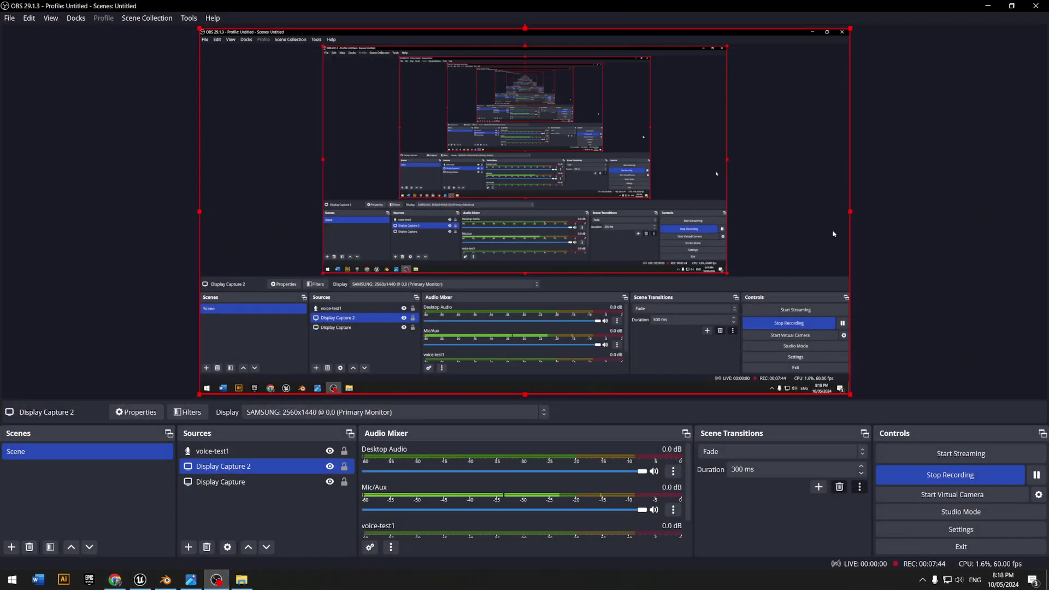